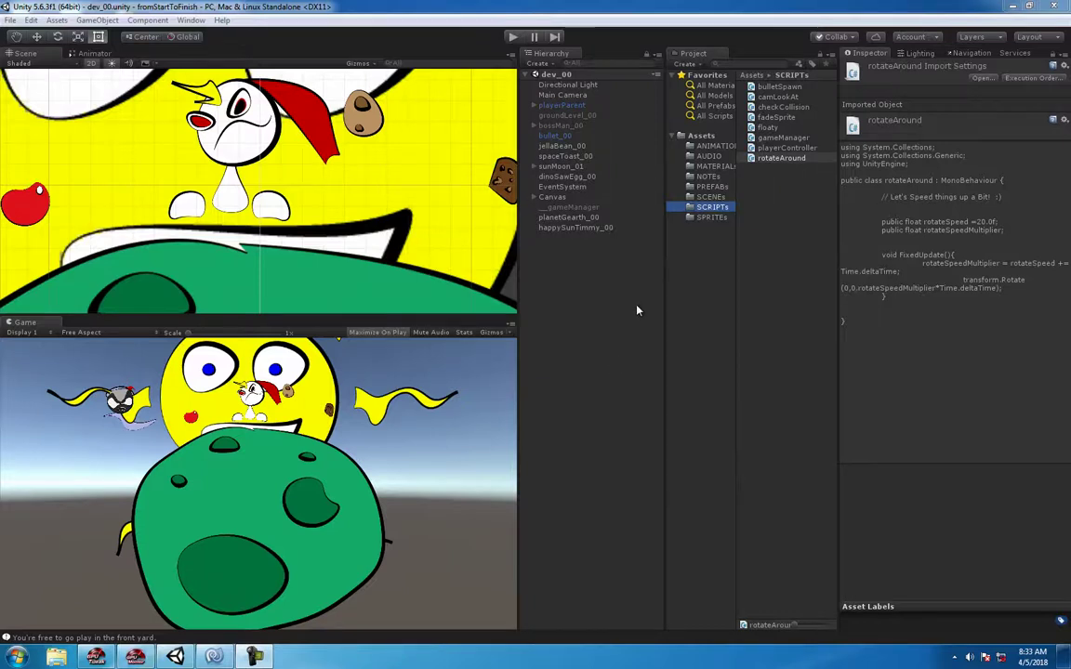
# Step: Clear the selection, then play-test the scene and stop it
pyautogui.click(574, 294)
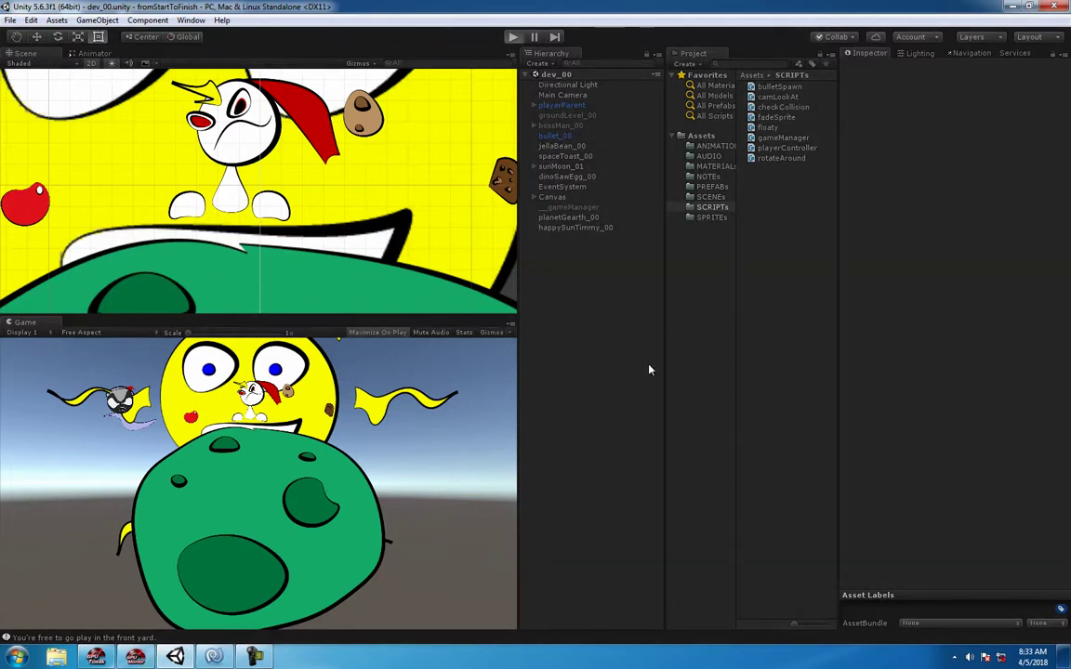
pyautogui.hotkey('ctrl', 'p')
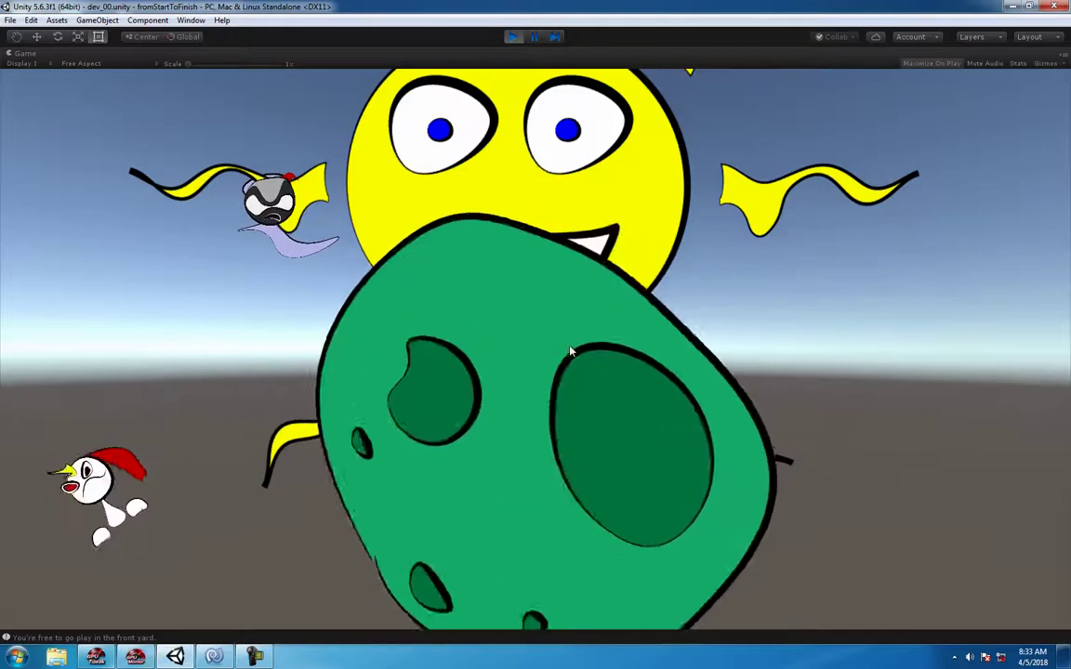
pyautogui.click(512, 36)
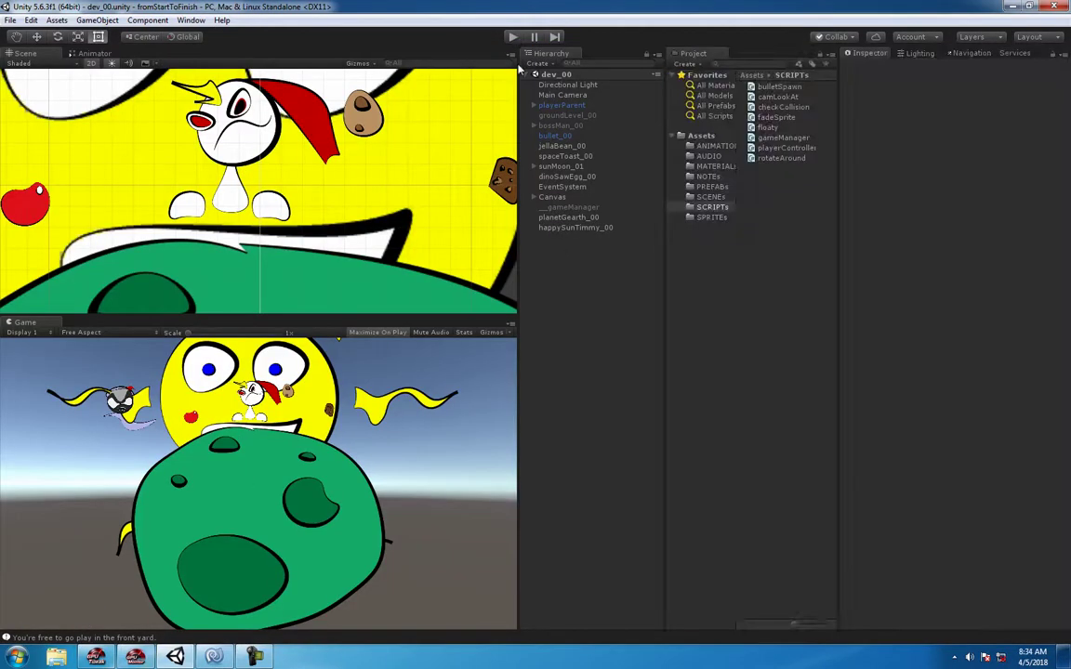
# Step: Set the green planet's Rotate Around speed to 10 and select playerParent
pyautogui.click(342, 248)
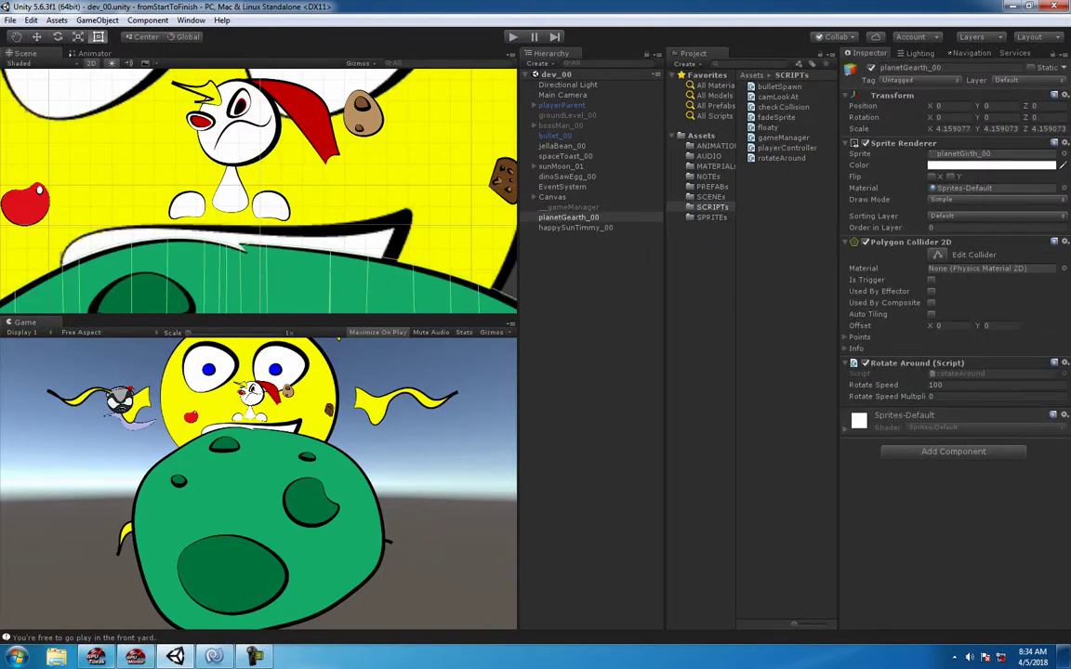
pyautogui.click(970, 384)
pyautogui.write('10')
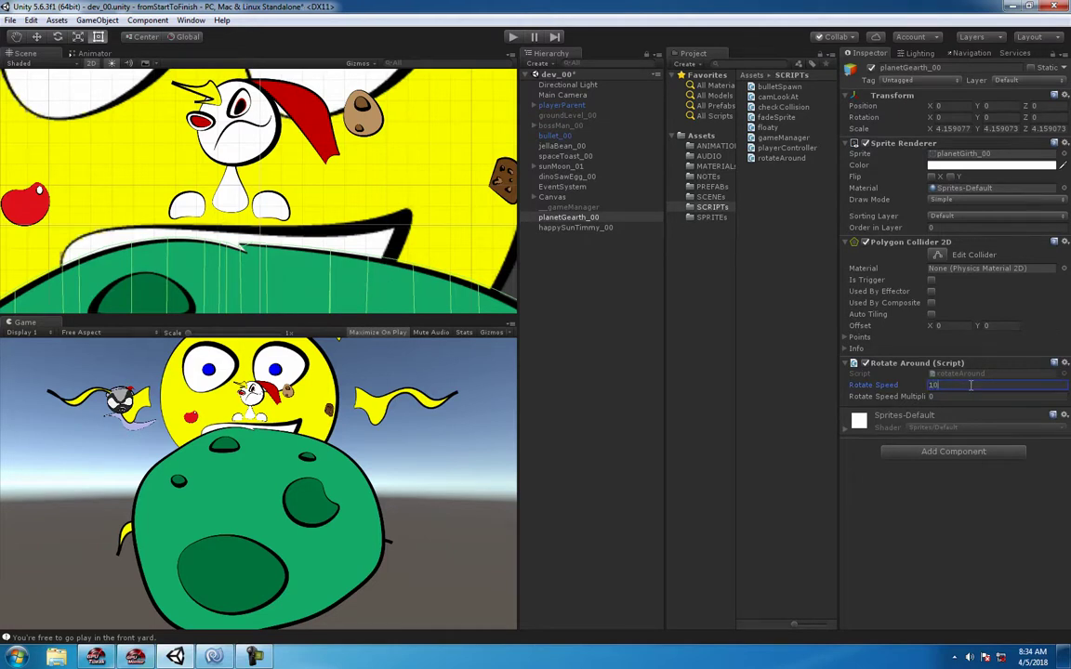
pyautogui.press('Tab')
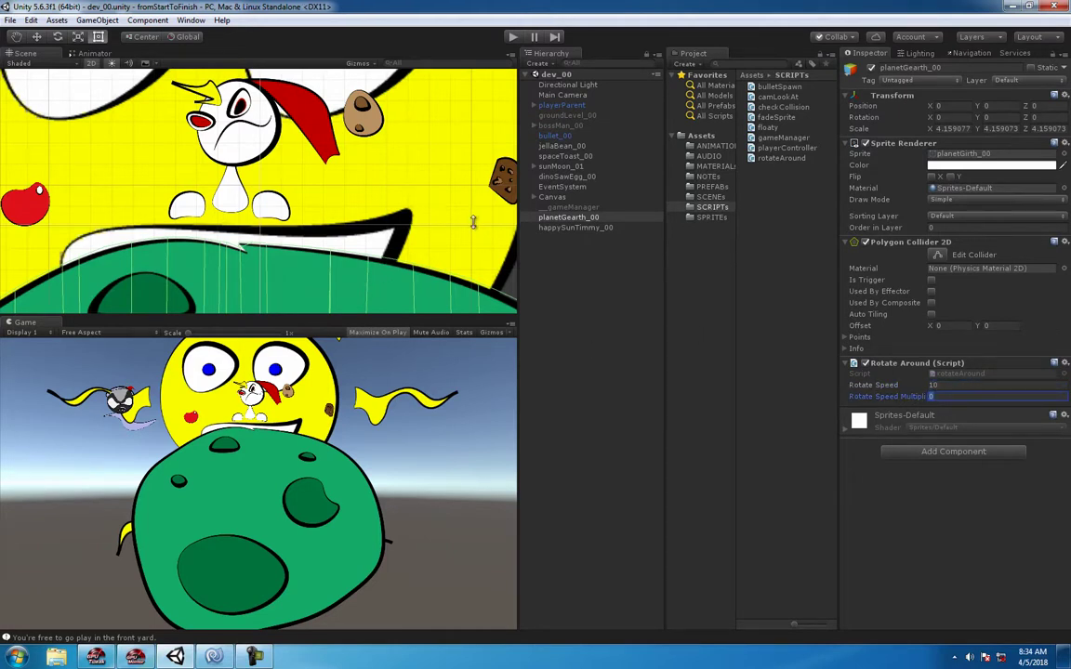
pyautogui.doubleClick(558, 107)
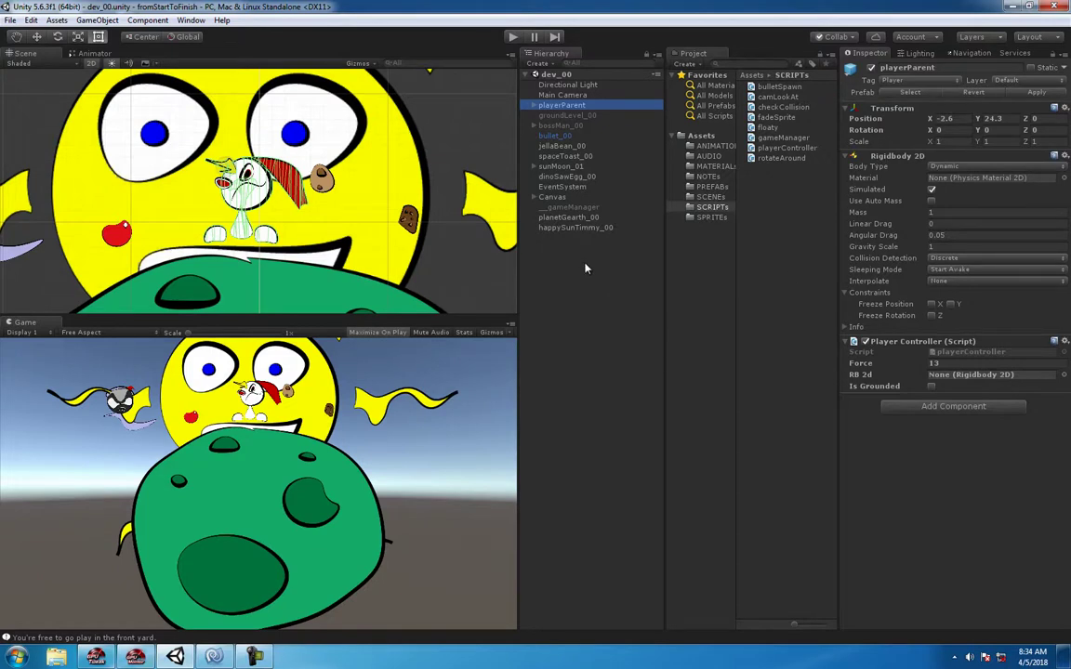
# Step: Deselect playerParent and open the GameObject menu to create a new object
pyautogui.click(561, 259)
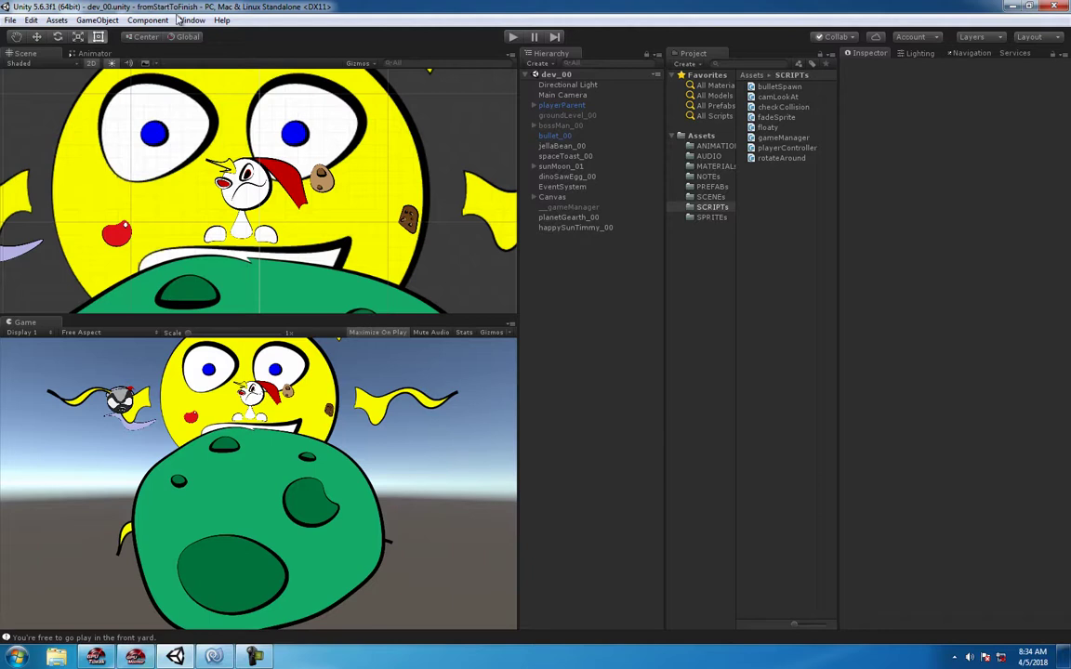
pyautogui.click(97, 20)
# Step: Add a Cube and set its Transform Scale Y to 2
pyautogui.moveTo(92, 63)
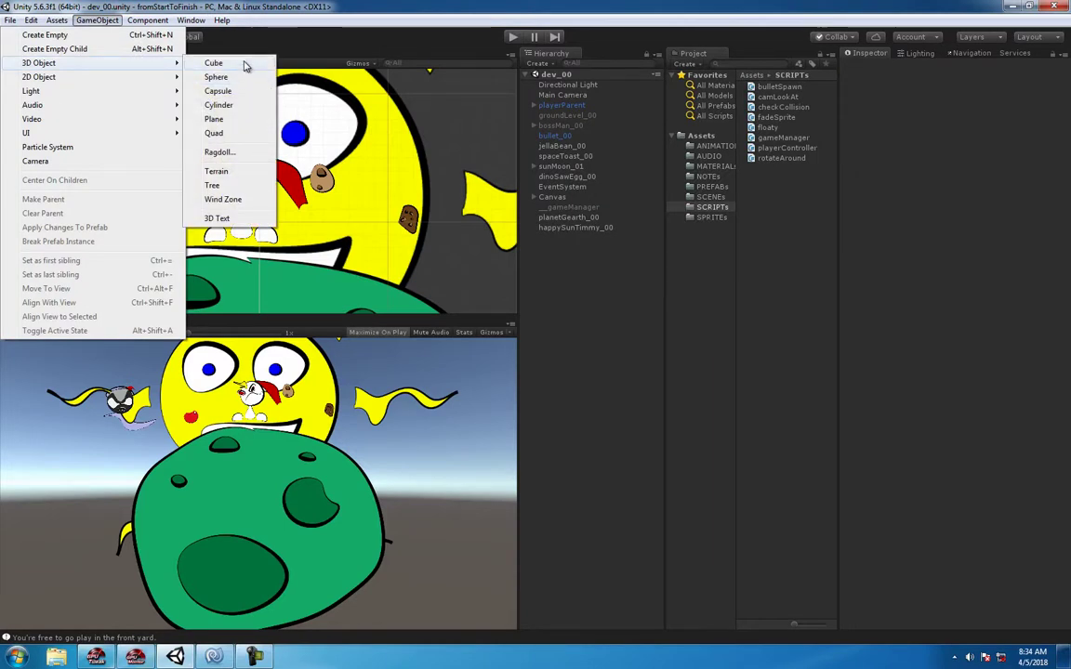
pyautogui.click(246, 65)
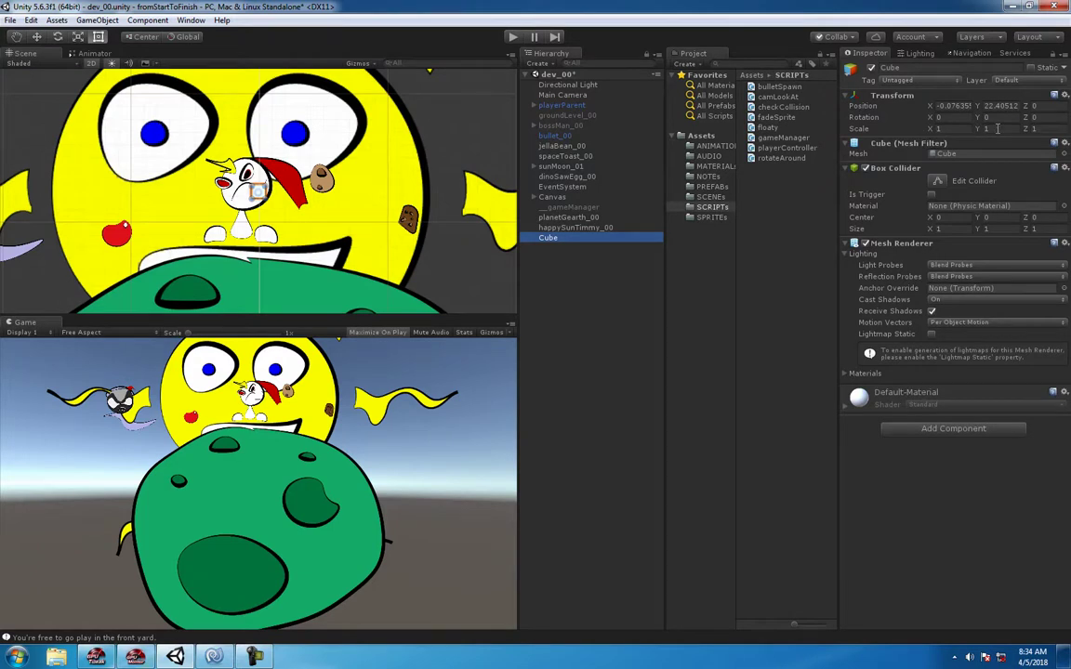
pyautogui.click(998, 128)
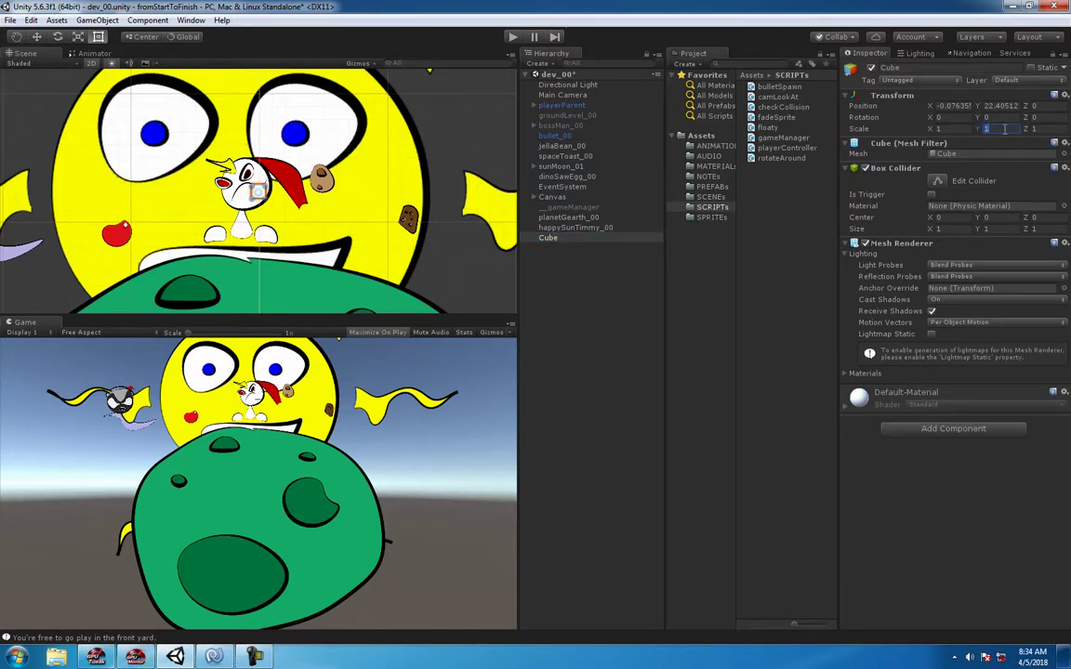
pyautogui.write('2')
pyautogui.press('Tab')
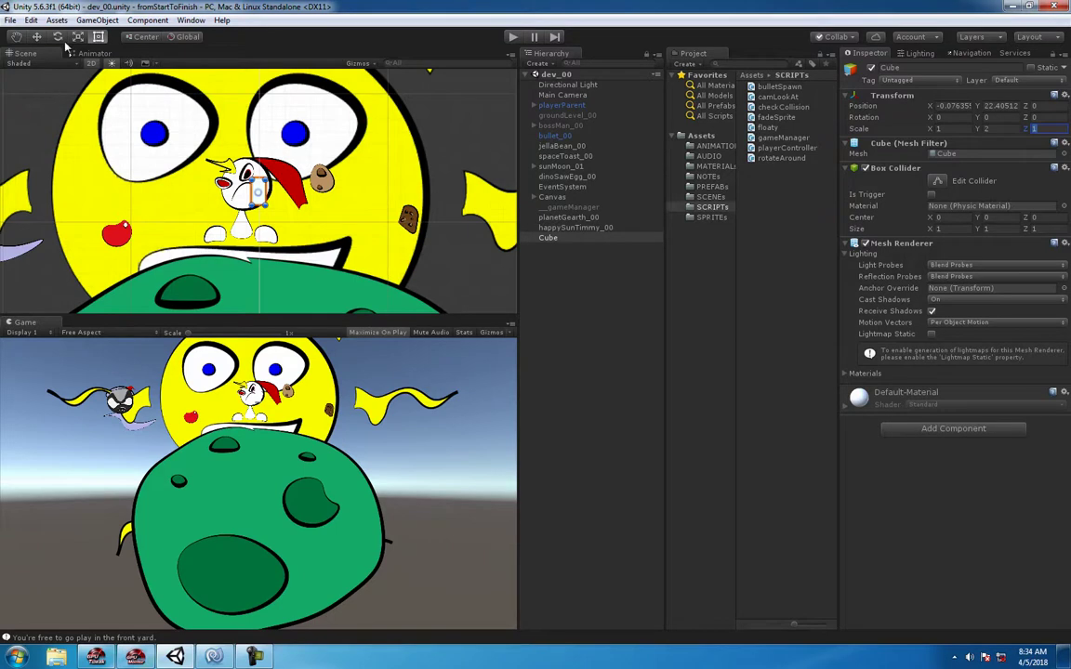
pyautogui.click(37, 36)
# Step: Move the 2-unit Cube down beside the player character on the sun's face
pyautogui.moveTo(253, 187); pyautogui.dragTo(247, 216)
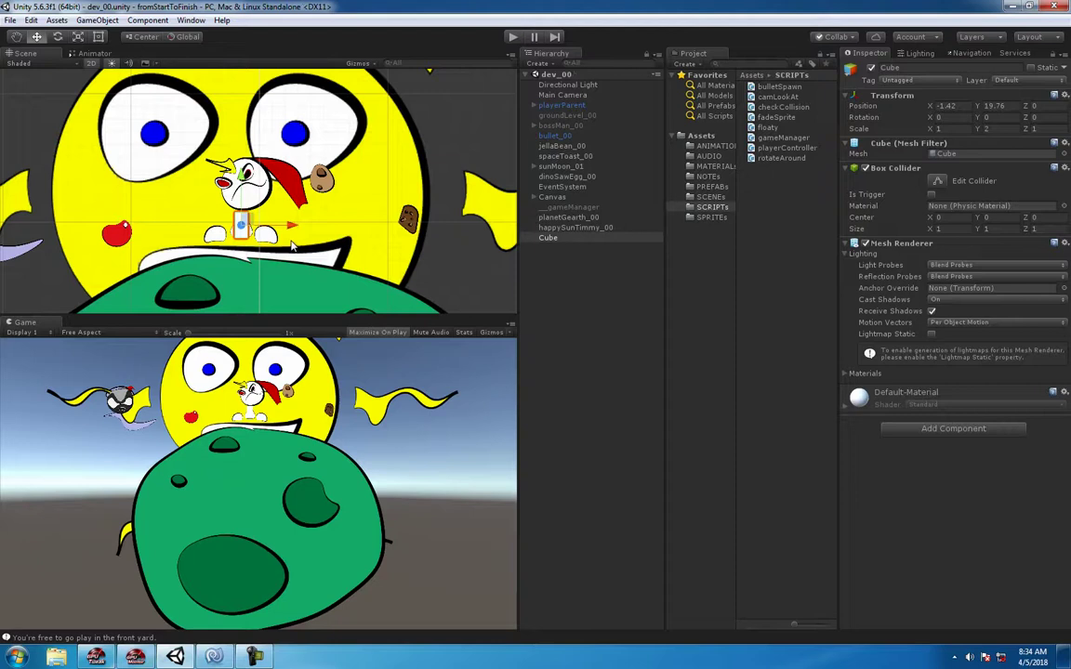
pyautogui.scroll(3, 252, 233)
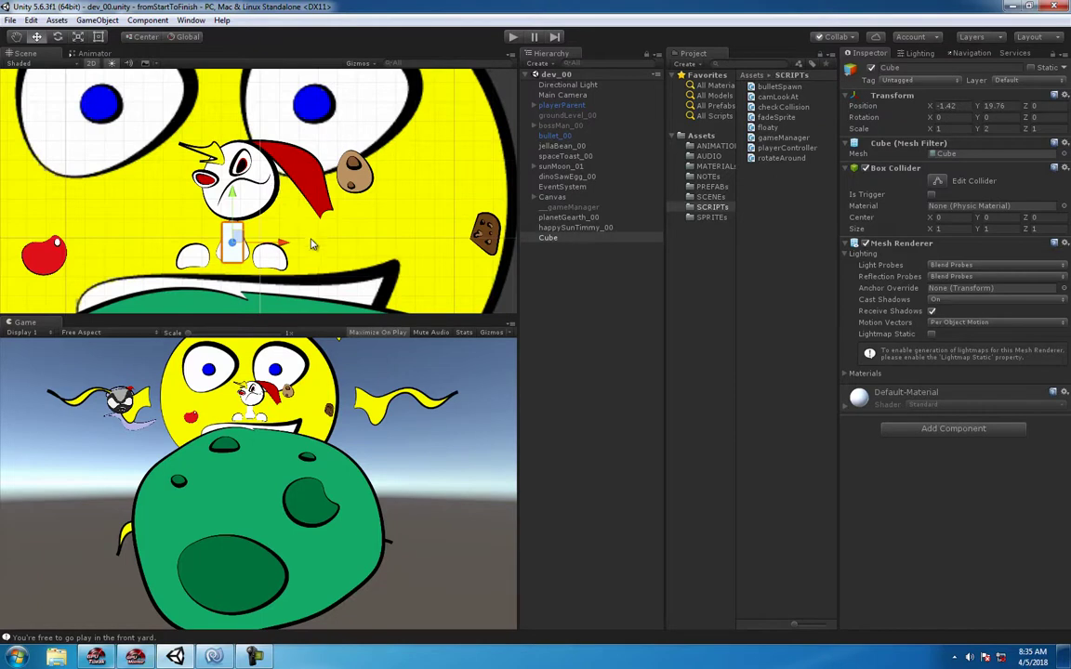
pyautogui.scroll(-2, 310, 240)
pyautogui.scroll(-1, 304, 232)
pyautogui.scroll(-2, 275, 176)
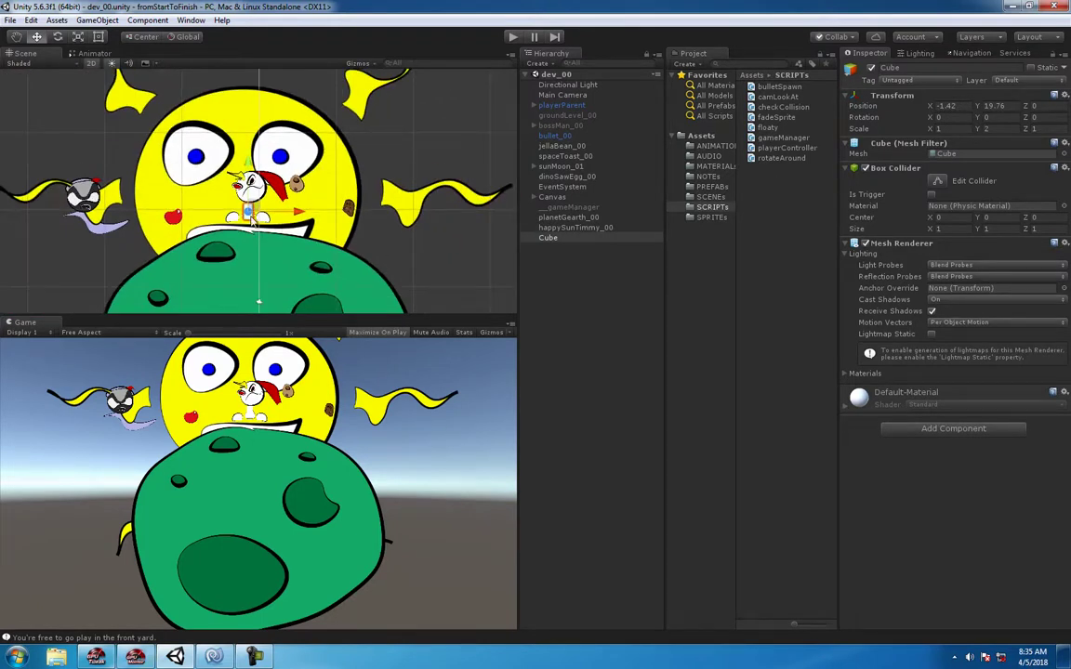
pyautogui.scroll(3, 314, 211)
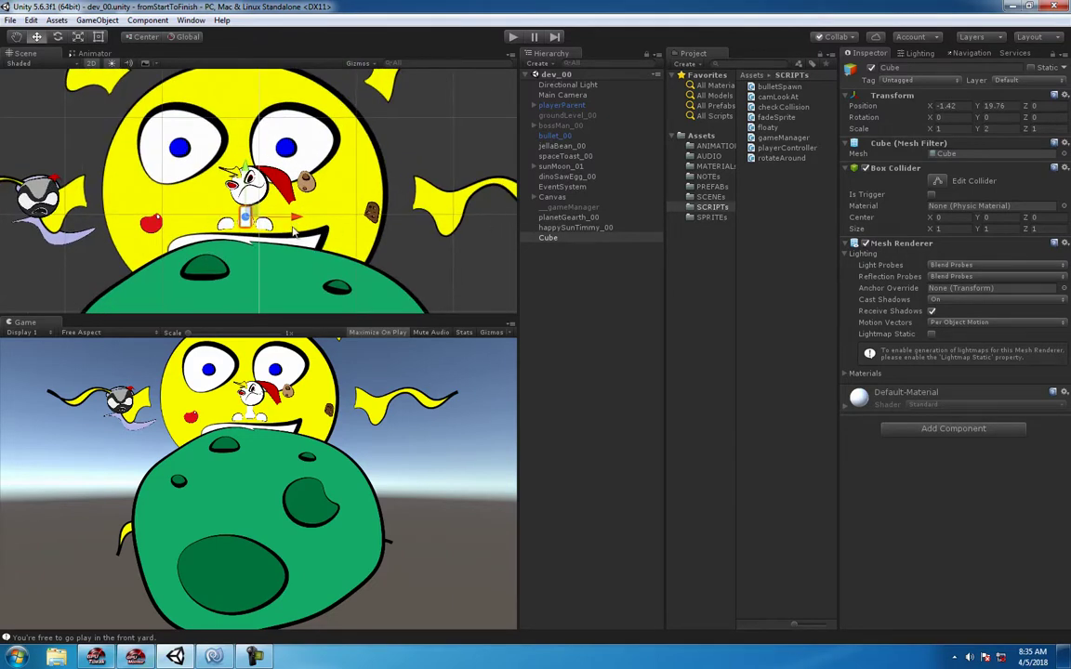
# Step: Select playerParent and scale it down to about 0.6
pyautogui.click(563, 105)
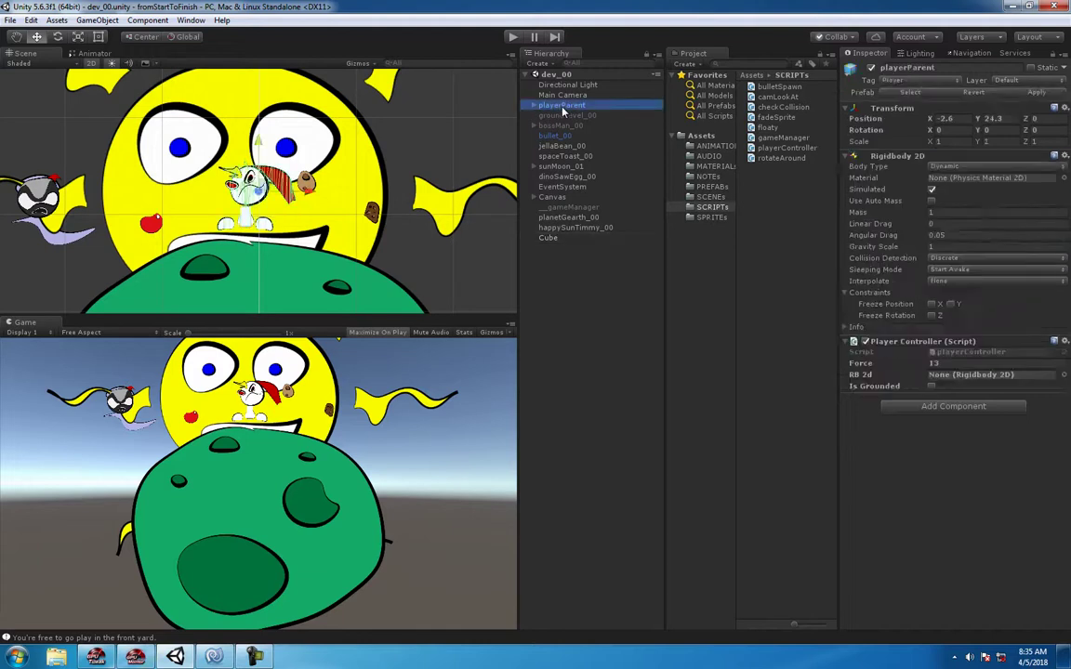
pyautogui.press('r')
pyautogui.scroll(2, 268, 203)
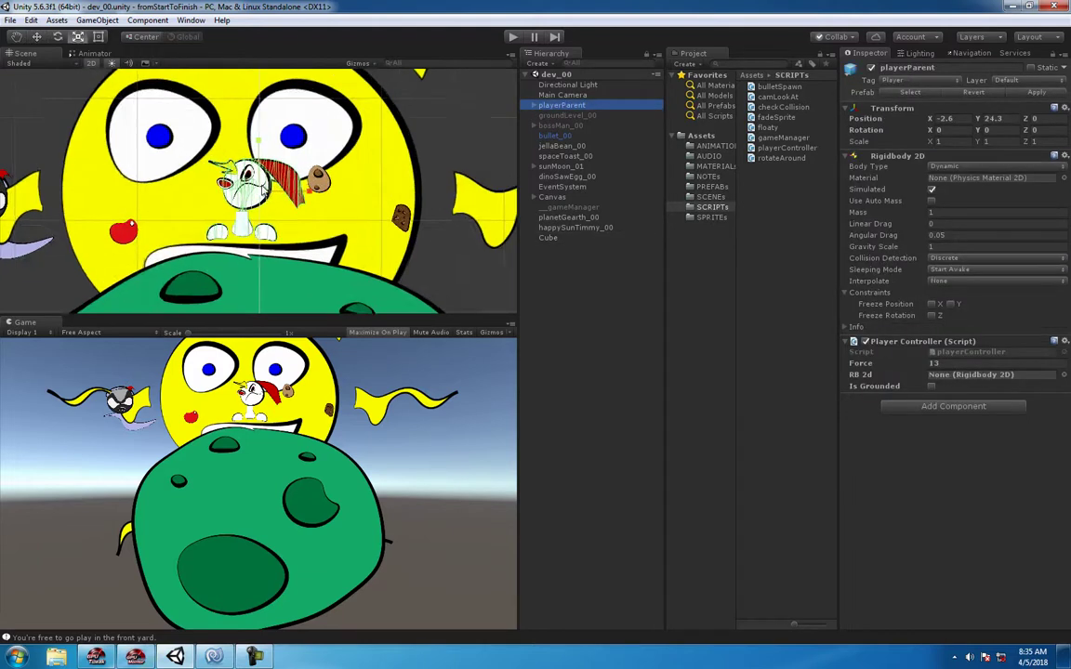
pyautogui.moveTo(249, 181); pyautogui.dragTo(234, 190)
pyautogui.press('w')
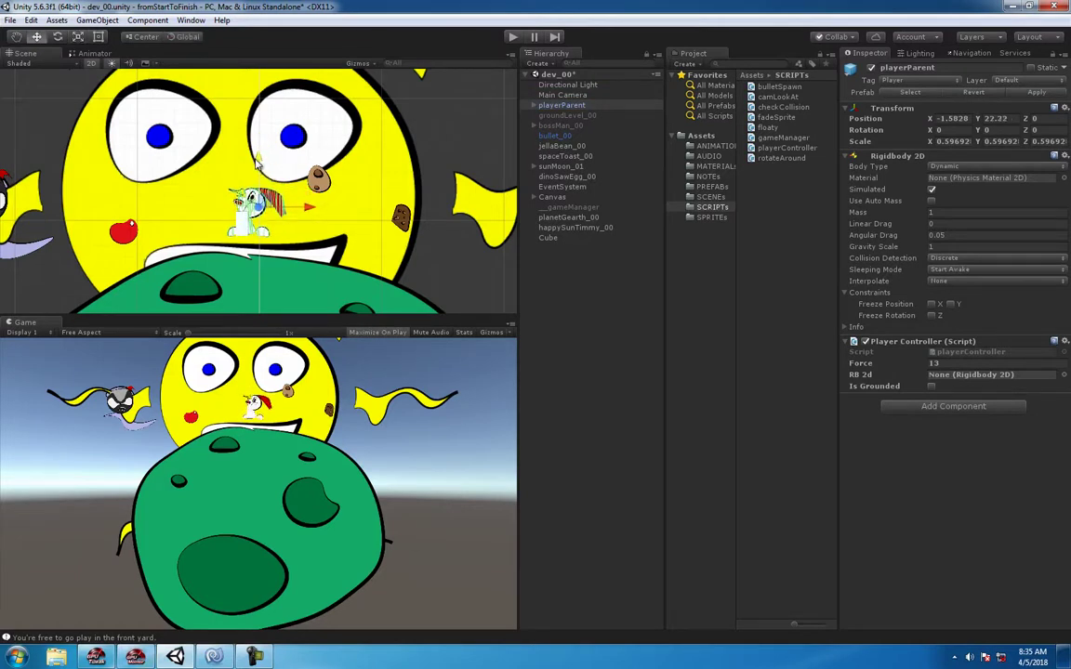
# Step: Shrink the player further, to roughly 0.4 and a bit below
pyautogui.scroll(2, 260, 171)
pyautogui.scroll(2, 263, 170)
pyautogui.press('r')
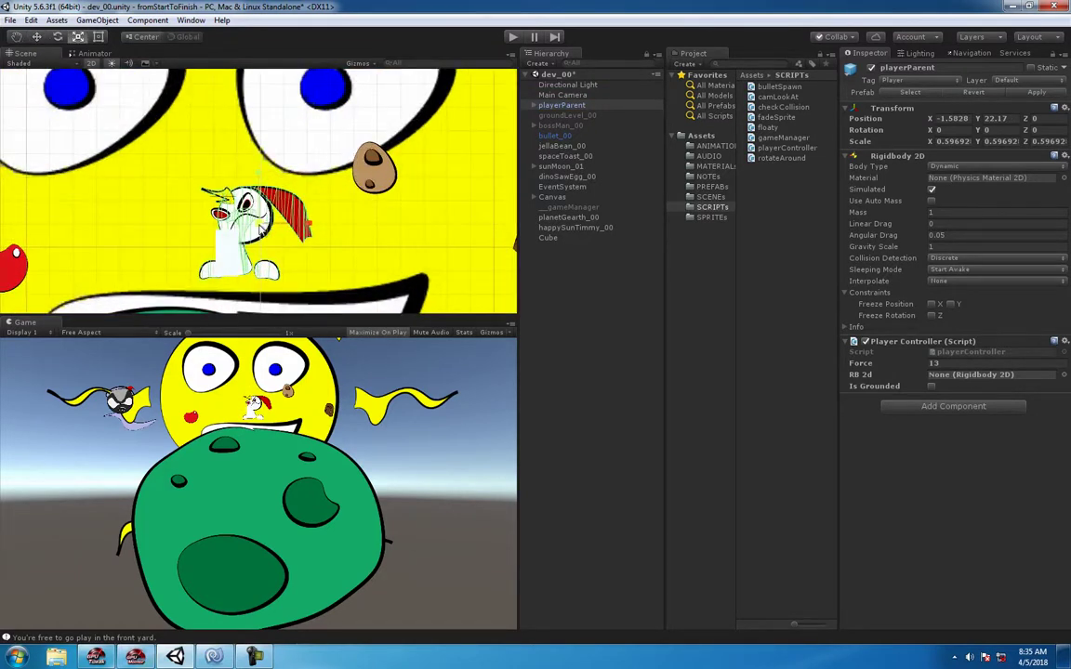
pyautogui.moveTo(262, 228); pyautogui.dragTo(253, 225)
pyautogui.press('w')
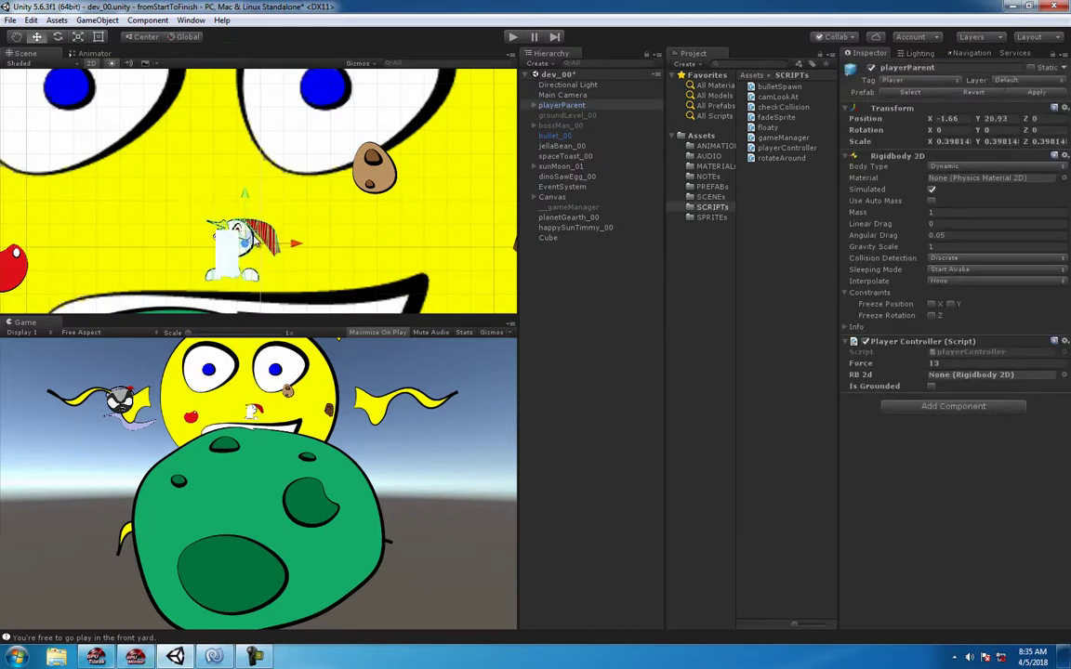
pyautogui.press('r')
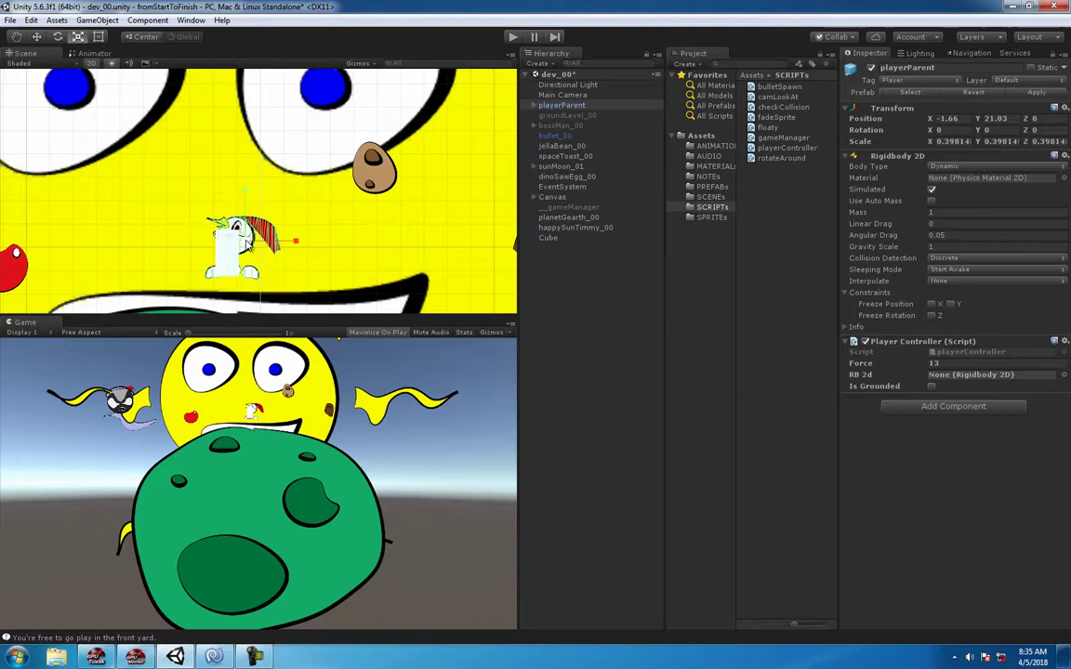
pyautogui.moveTo(247, 243); pyautogui.dragTo(248, 262)
pyautogui.press('w')
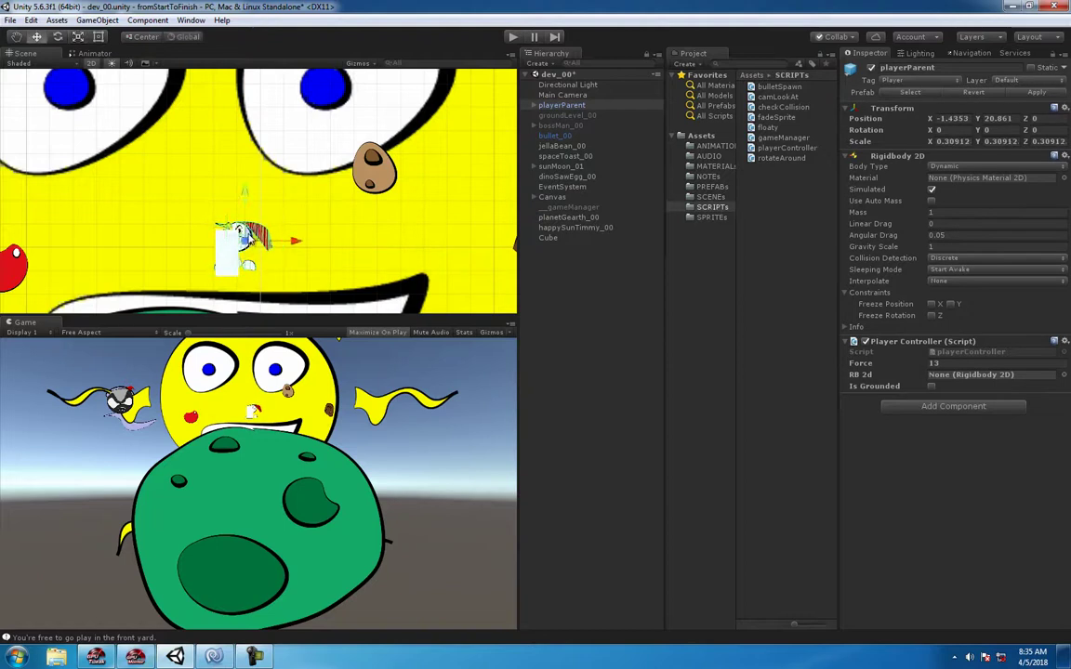
# Step: Scale the player to about 0.29 and nudge it to X -1.7, Y 20.5
pyautogui.press('r')
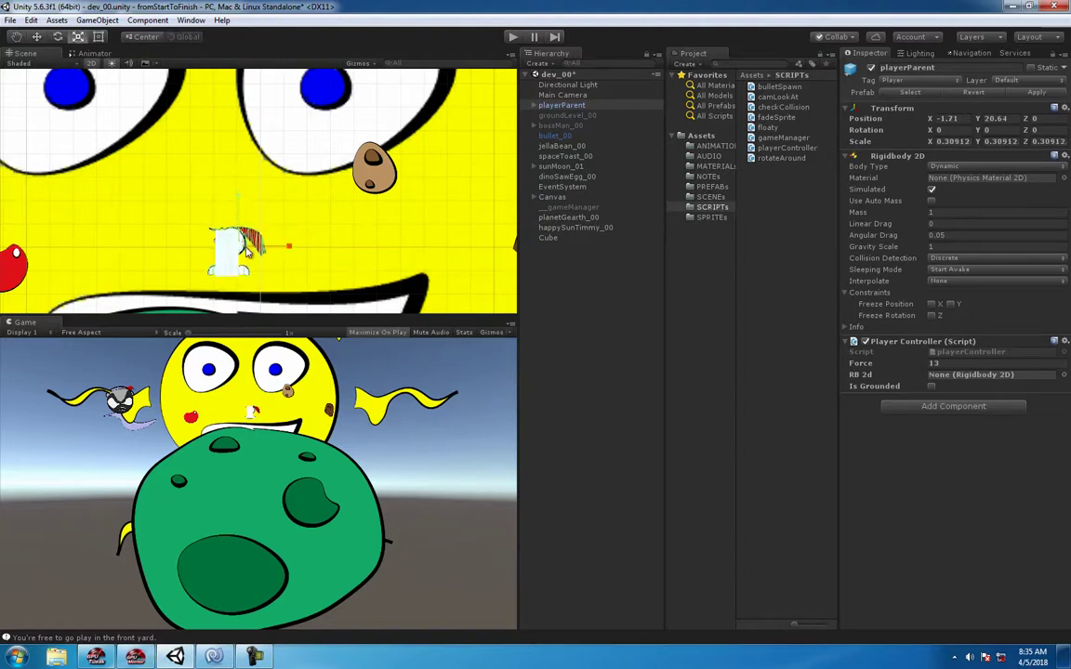
pyautogui.moveTo(243, 249); pyautogui.dragTo(240, 251)
pyautogui.press('w')
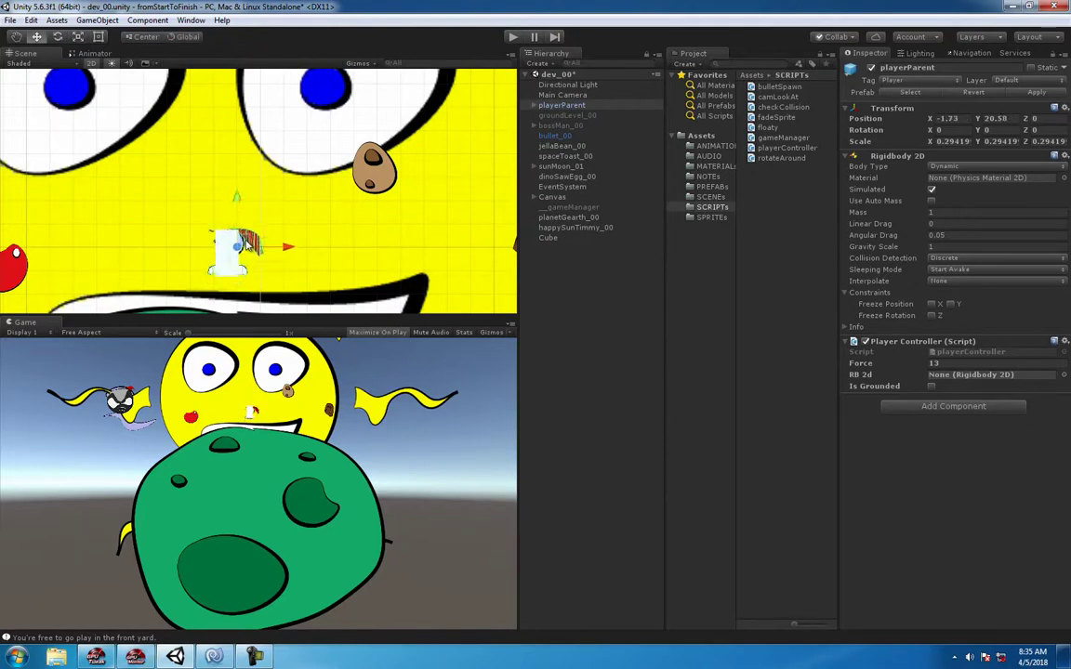
pyautogui.moveTo(247, 244)
pyautogui.mouseDown()
pyautogui.moveTo(269, 249)
pyautogui.moveTo(231, 247)
pyautogui.moveTo(247, 246)
pyautogui.mouseUp()
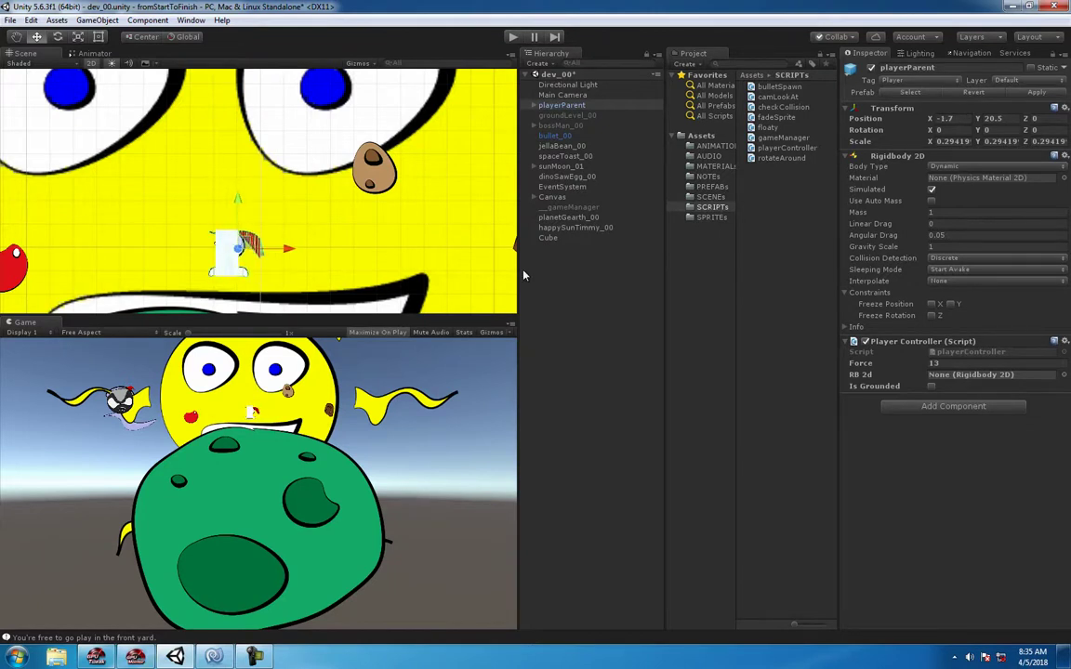
# Step: Select the reference Cube, then play-test the scene twice to watch the small player
pyautogui.click(554, 239)
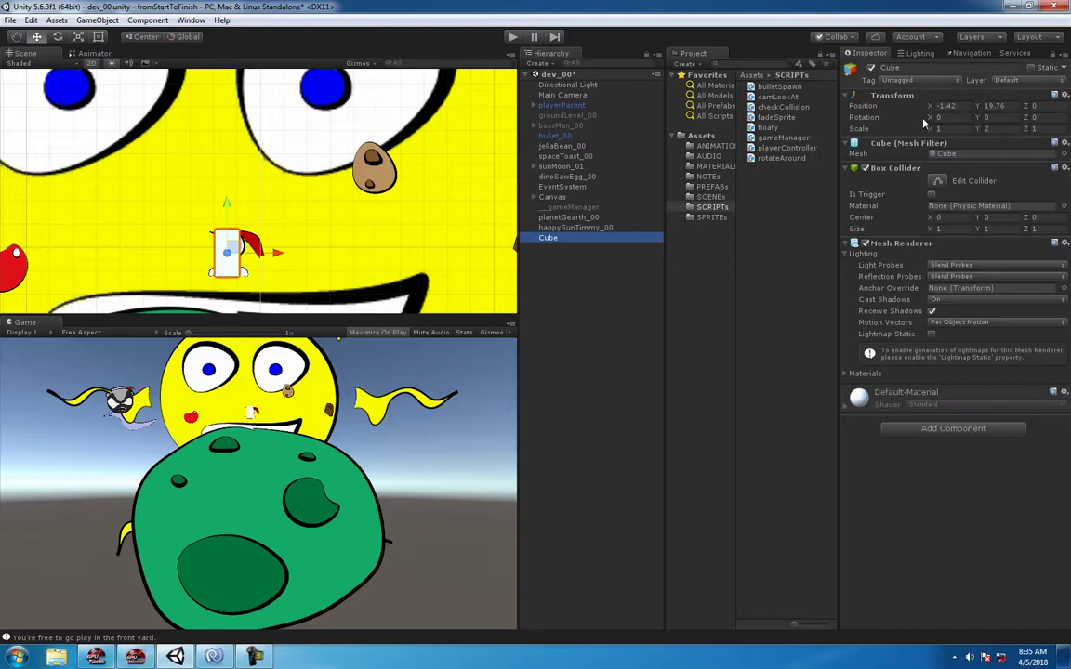
pyautogui.scroll(-5, 295, 202)
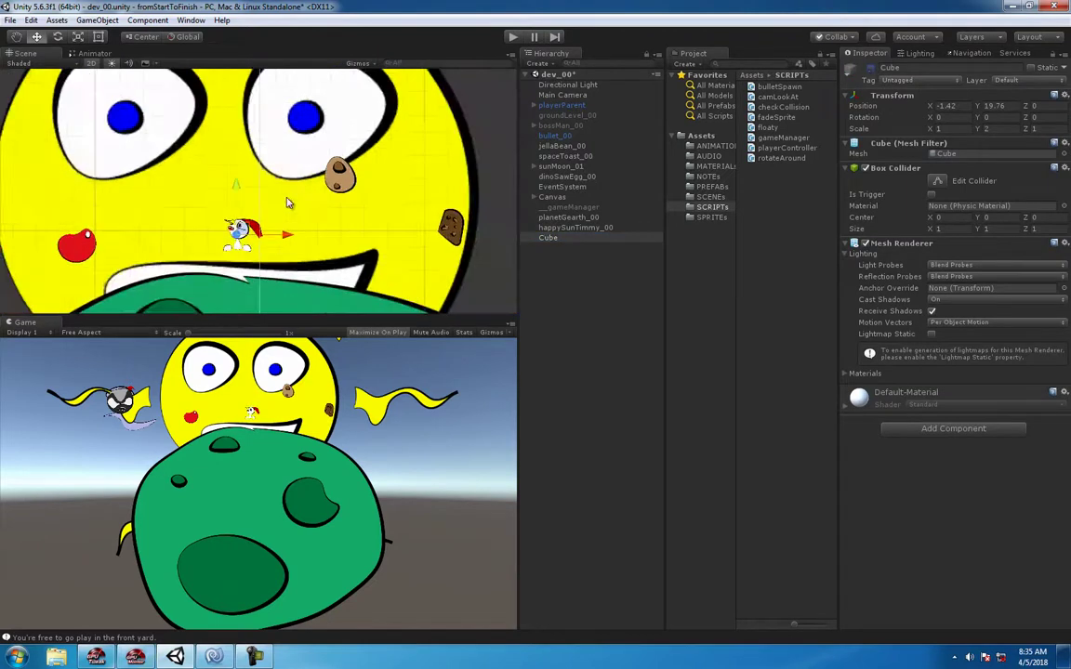
pyautogui.click(514, 38)
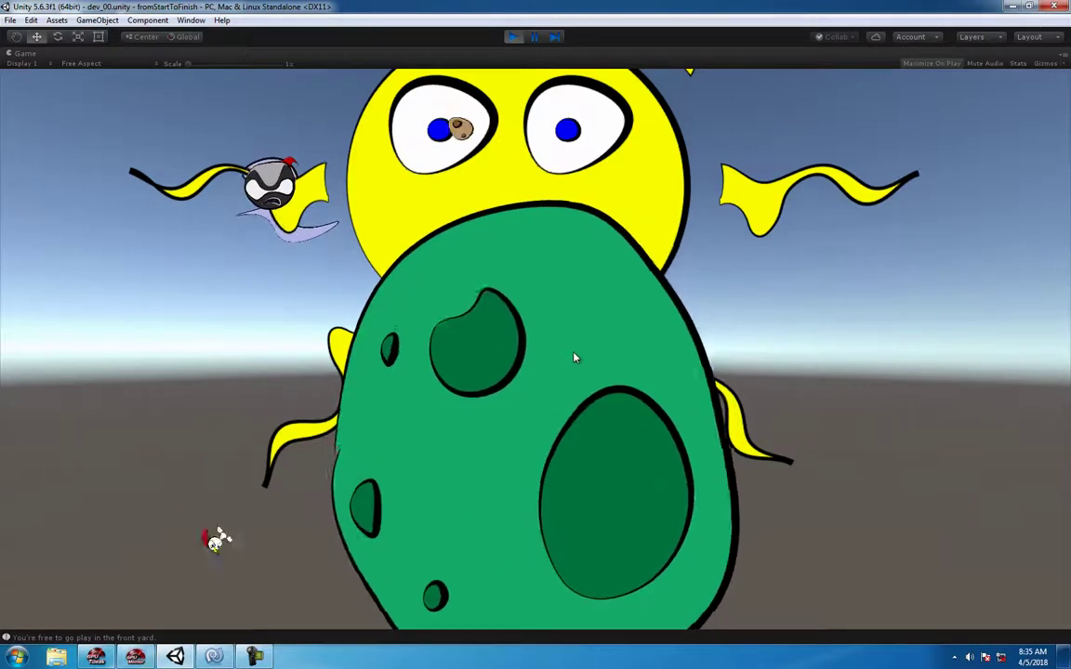
pyautogui.click(513, 37)
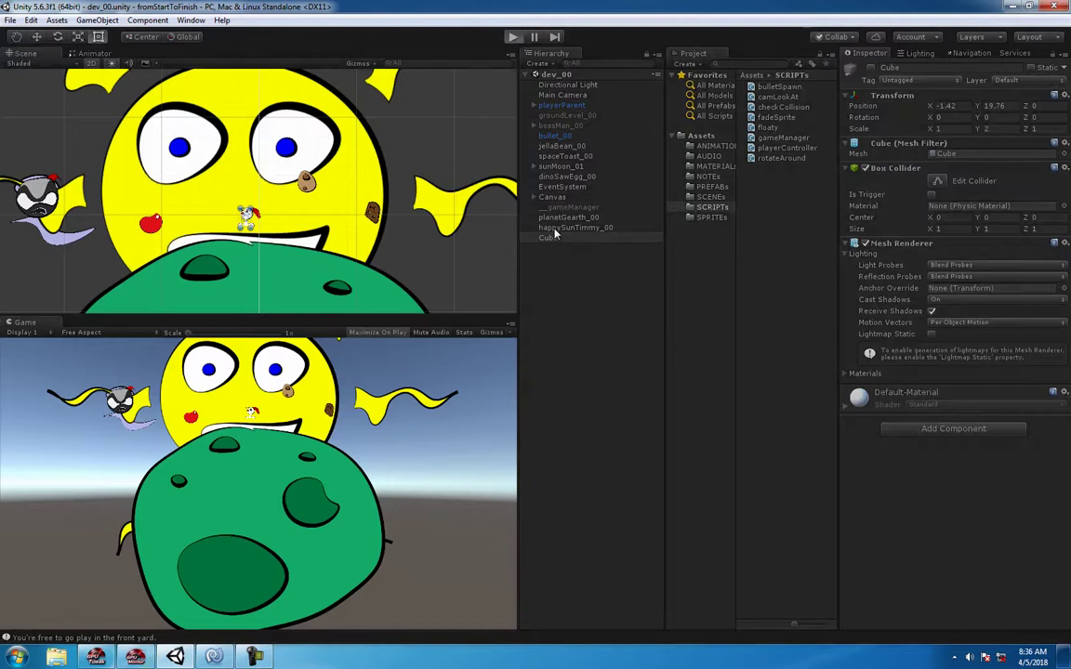
pyautogui.hotkey('ctrl', 'p')
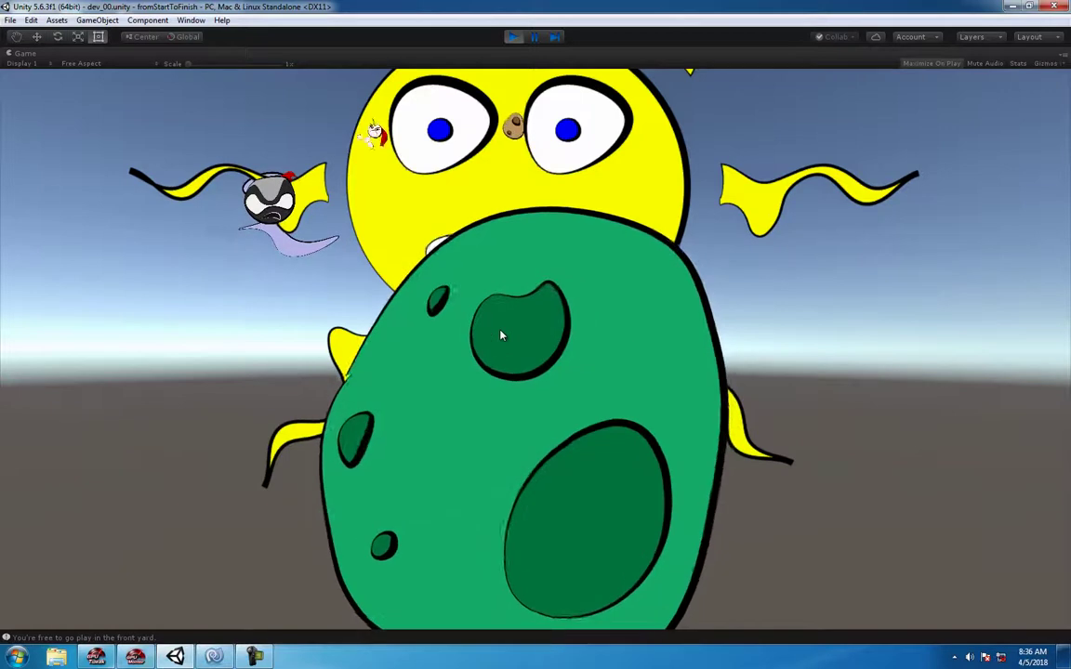
pyautogui.click(512, 37)
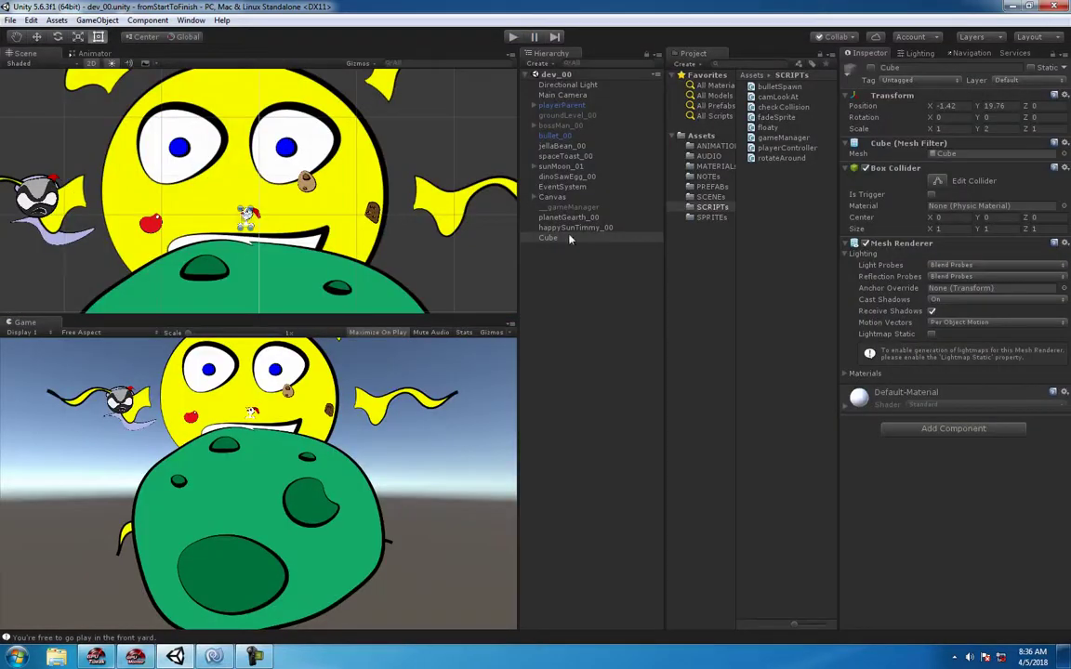
pyautogui.click(564, 177)
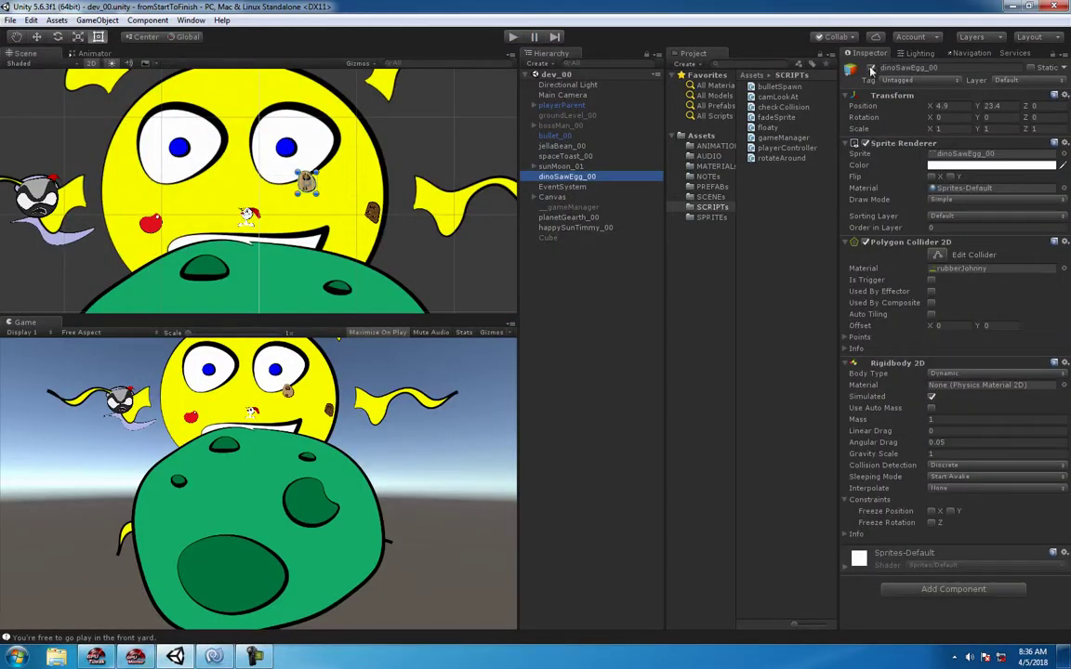
pyautogui.click(511, 37)
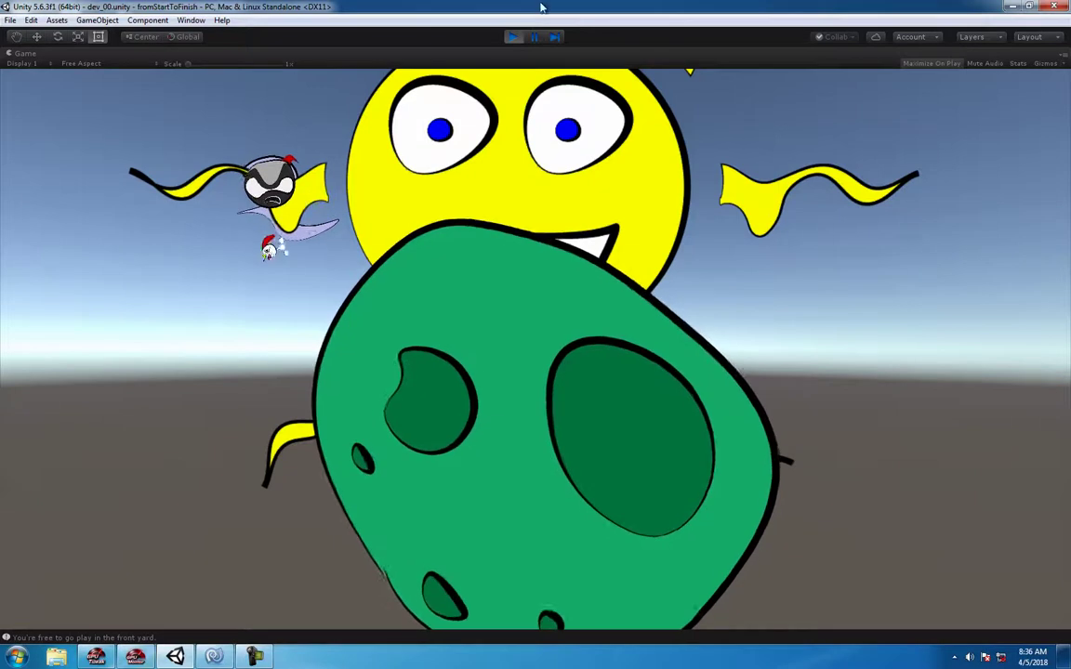
pyautogui.click(511, 37)
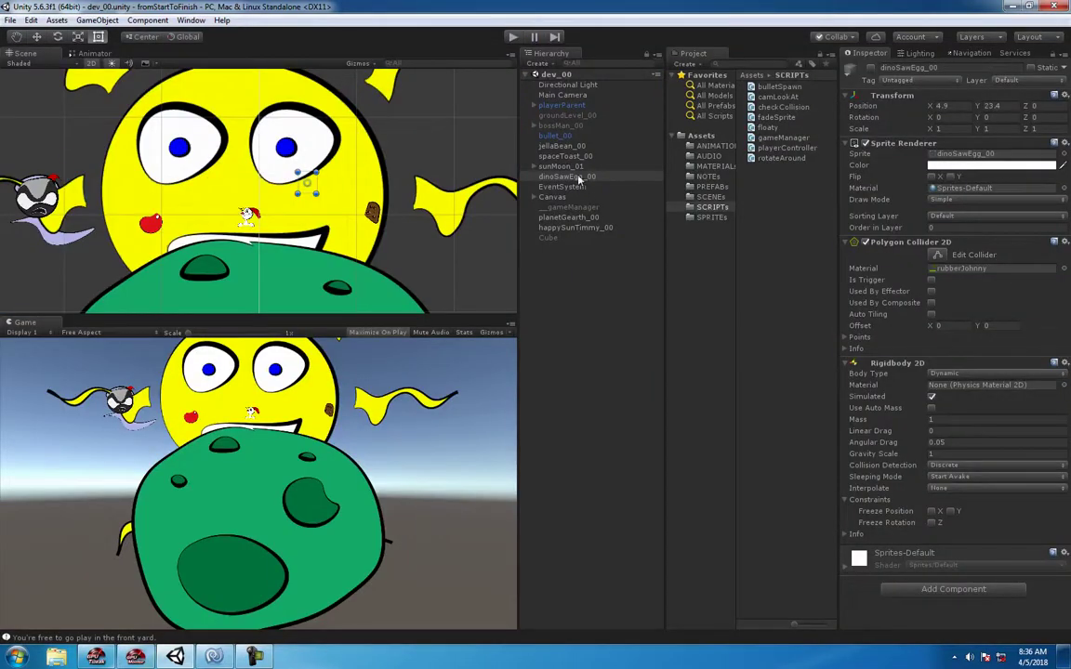
# Step: Try a jump Force of 6 on playerParent's Player Controller
pyautogui.click(575, 106)
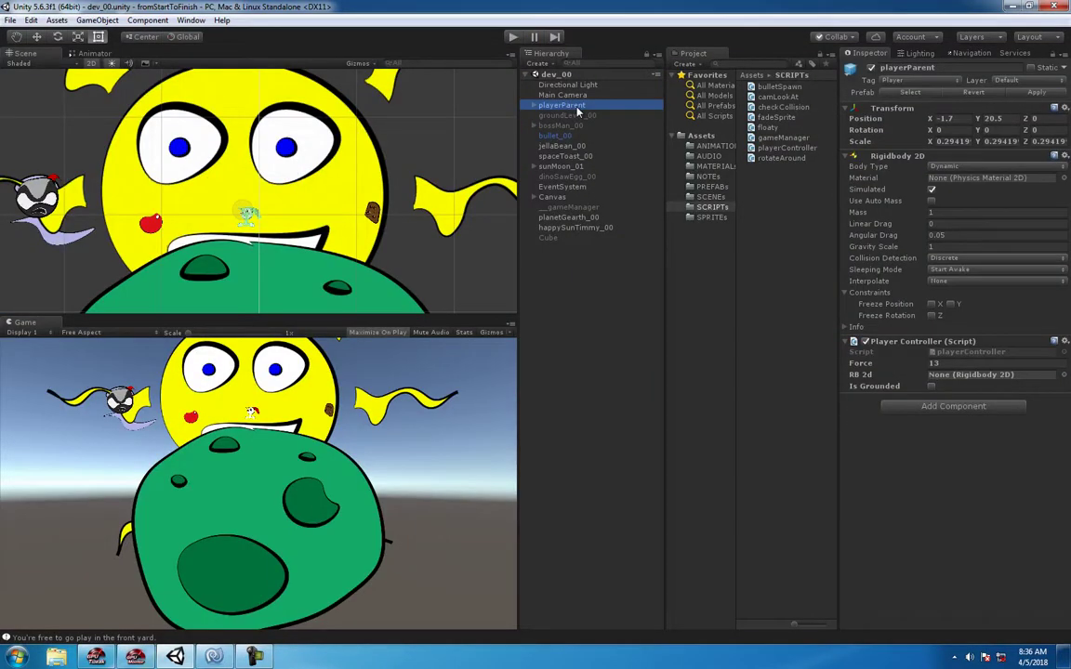
pyautogui.click(957, 364)
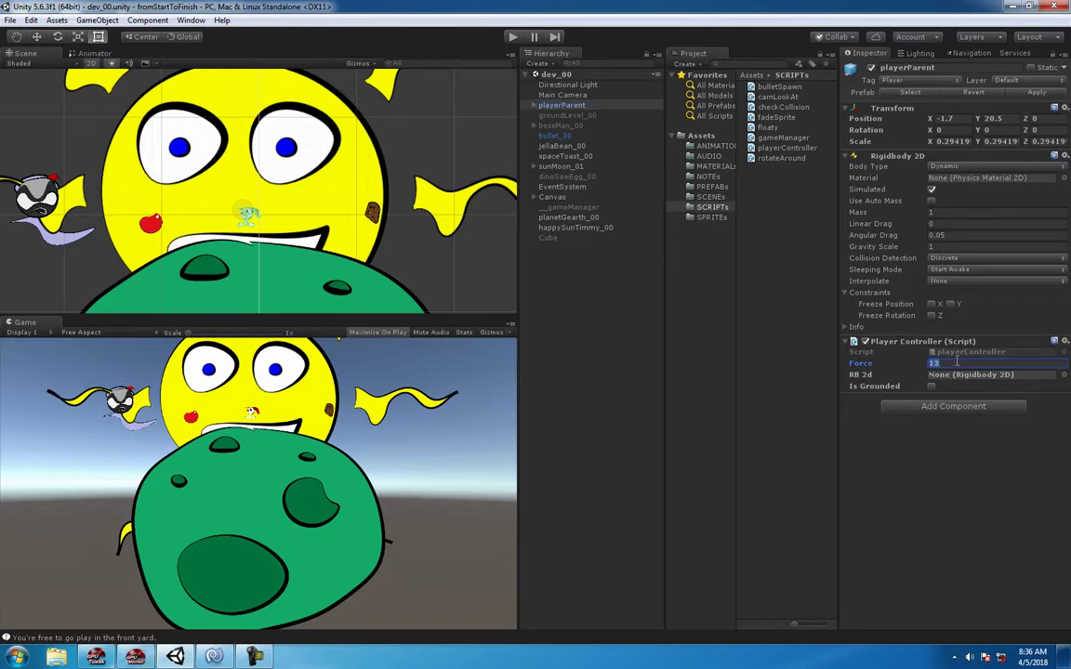
pyautogui.write('6')
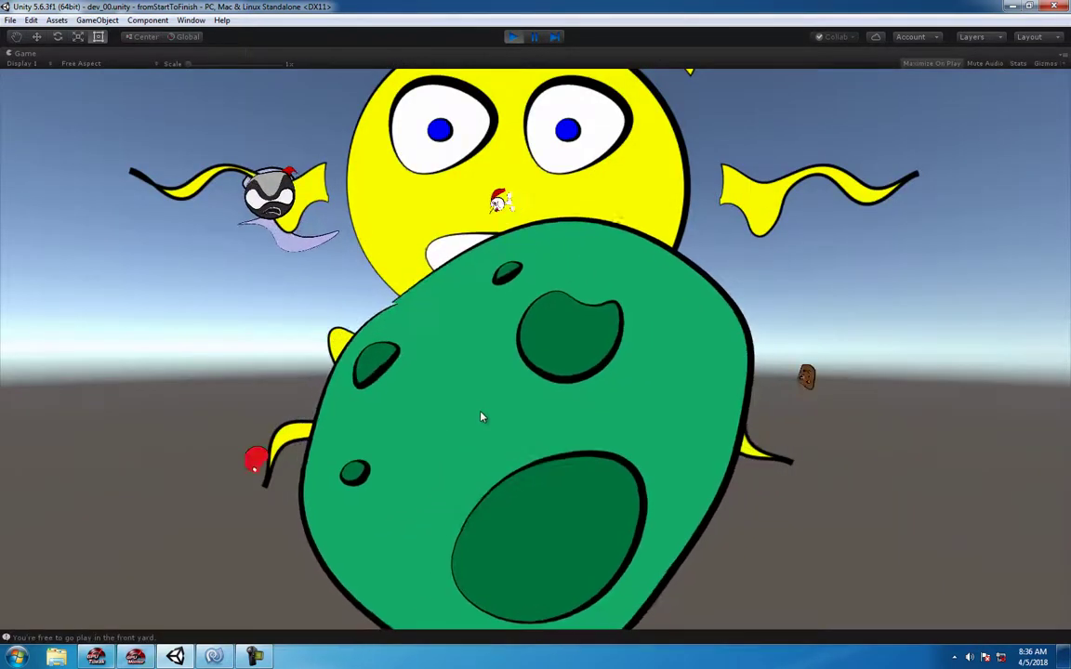
# Step: Stop the test, set the jump Force to 10, and play again
pyautogui.click(512, 36)
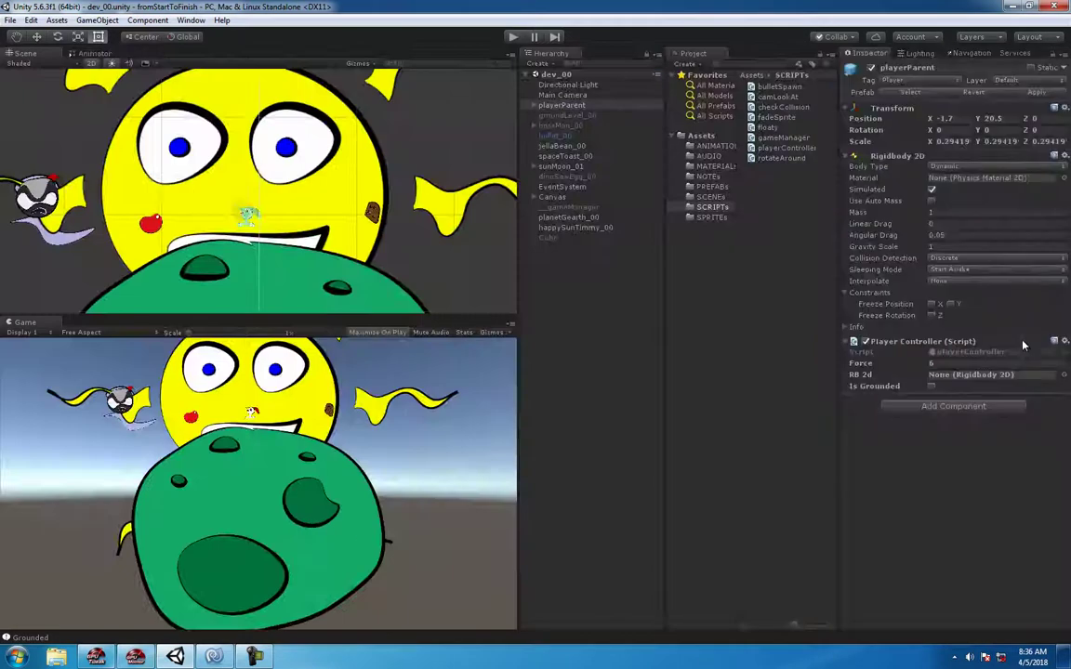
pyautogui.click(968, 364)
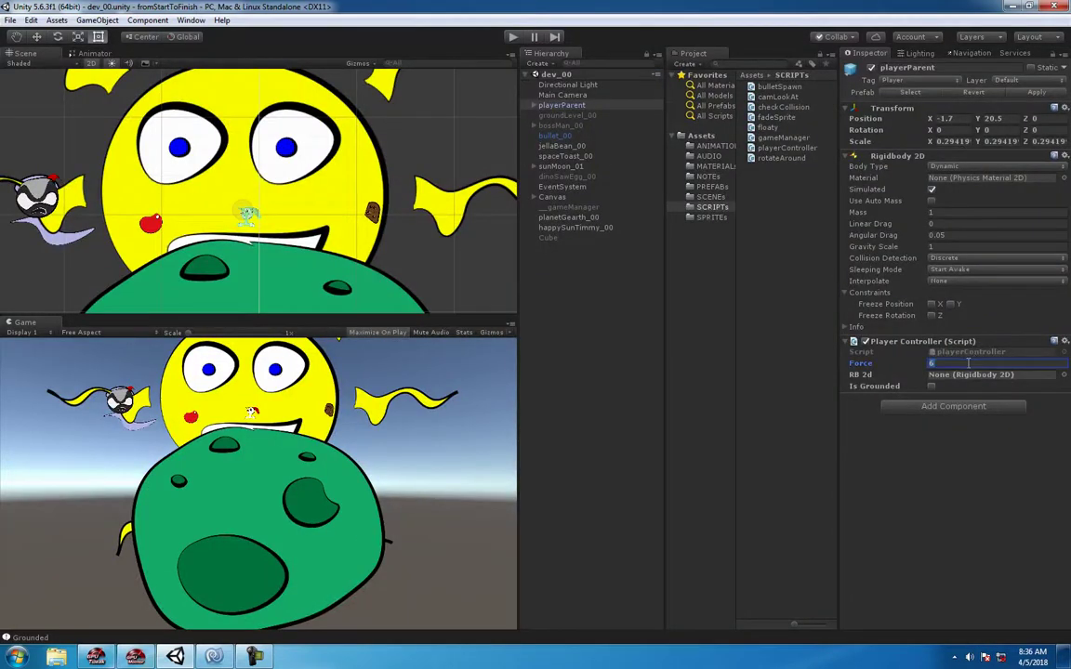
pyautogui.write('10')
pyautogui.press('Tab')
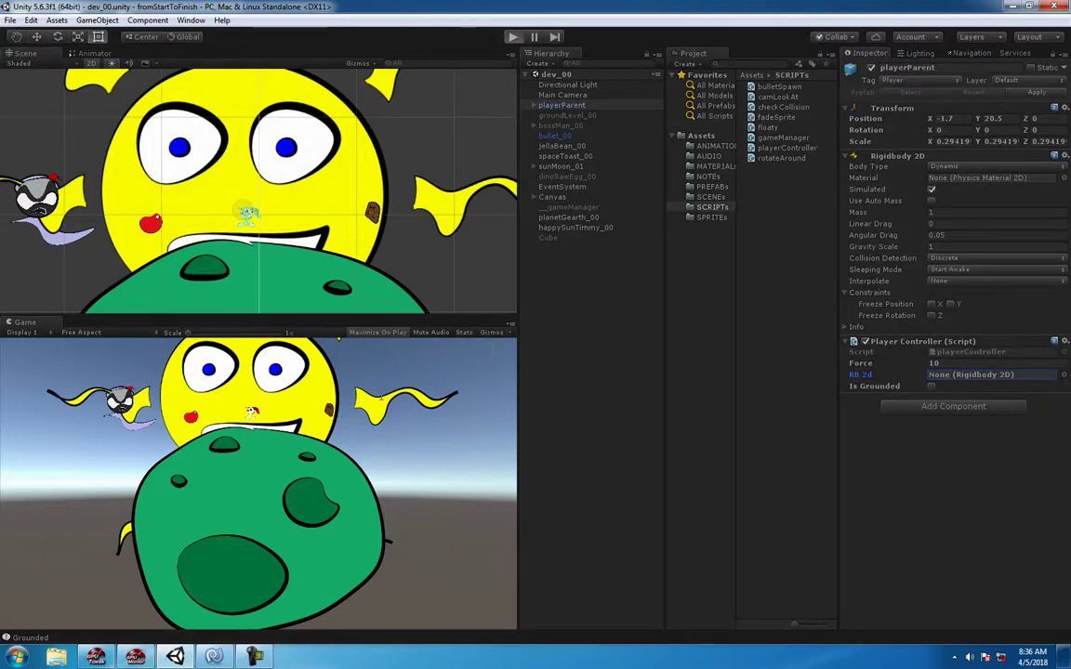
pyautogui.hotkey('ctrl', 'p')
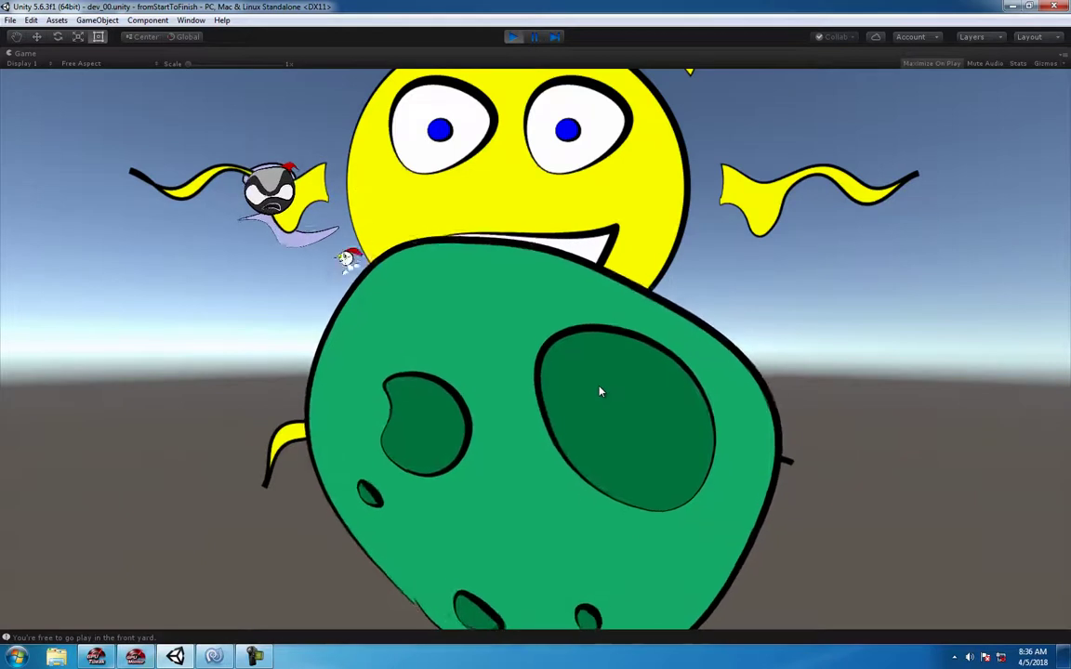
# Step: Set the Player Controller Force to 11 and play-test the jump
pyautogui.click(512, 36)
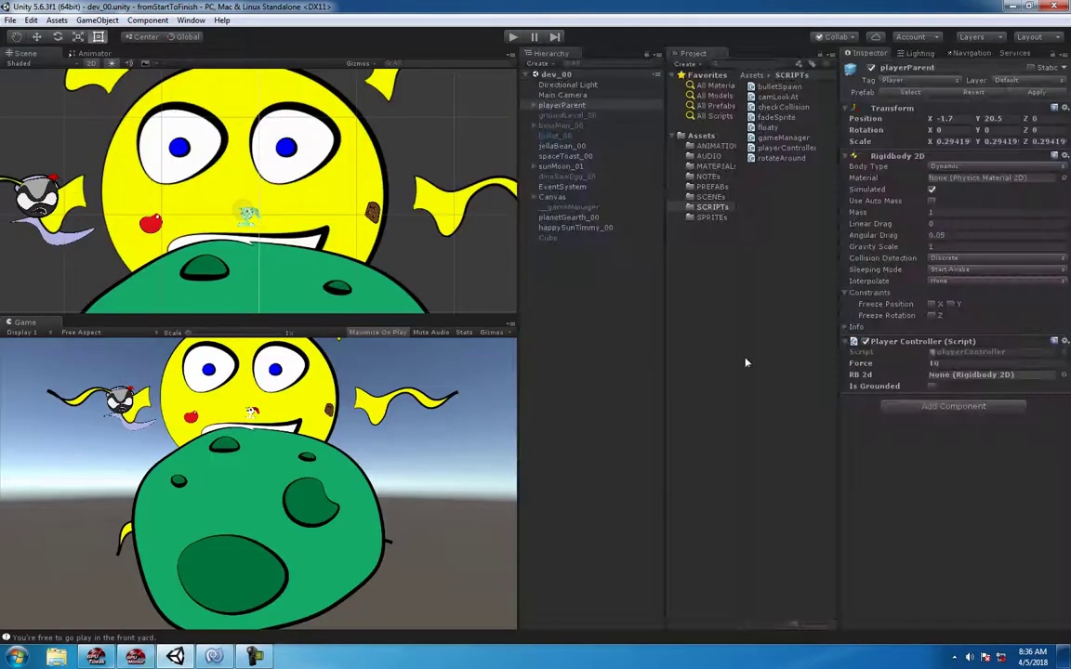
pyautogui.click(946, 364)
pyautogui.write('1')
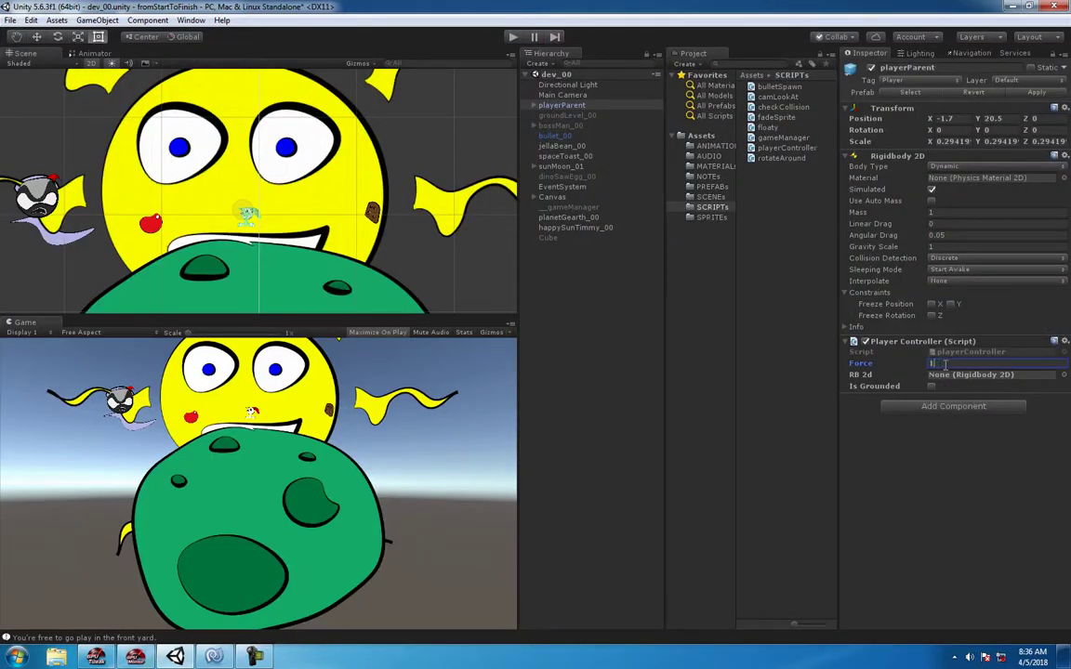
pyautogui.write('1')
pyautogui.press('Return')
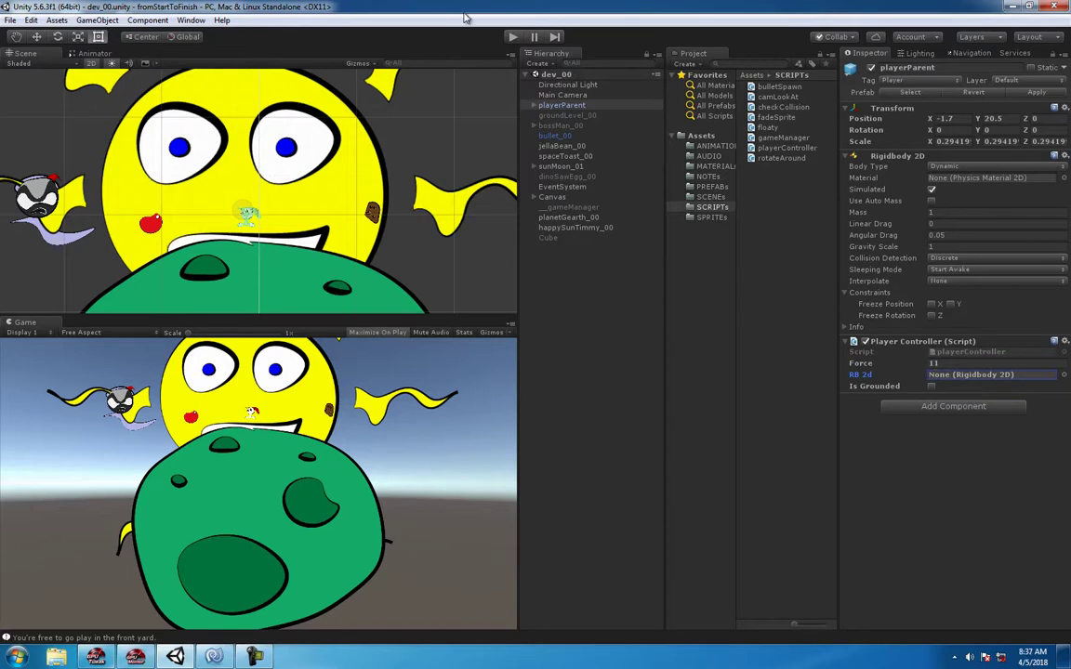
pyautogui.click(514, 37)
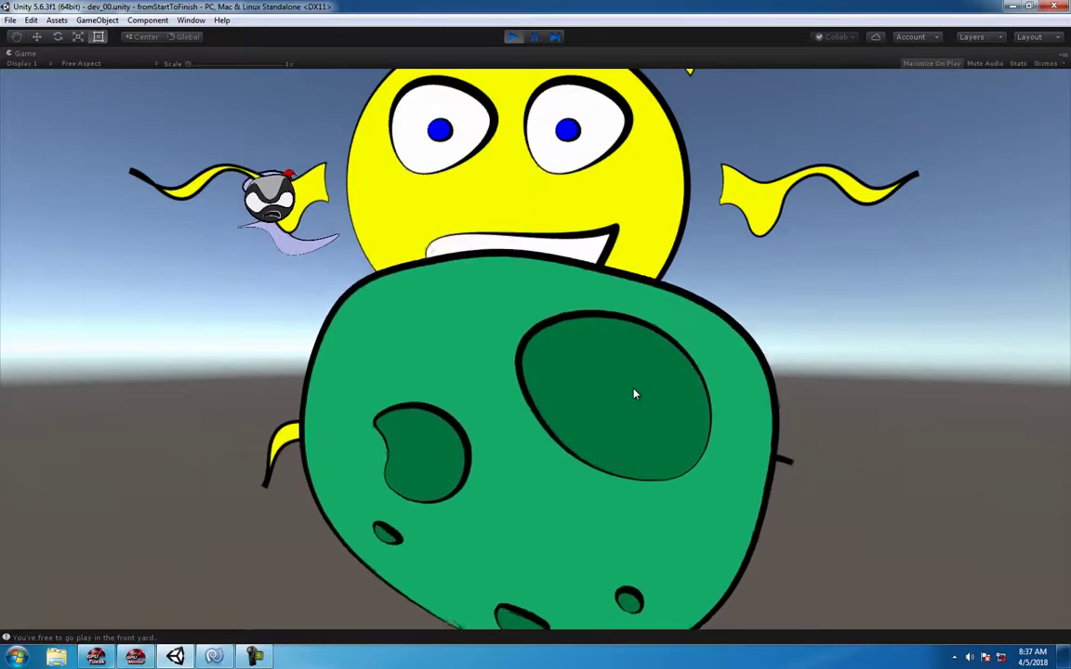
pyautogui.click(514, 36)
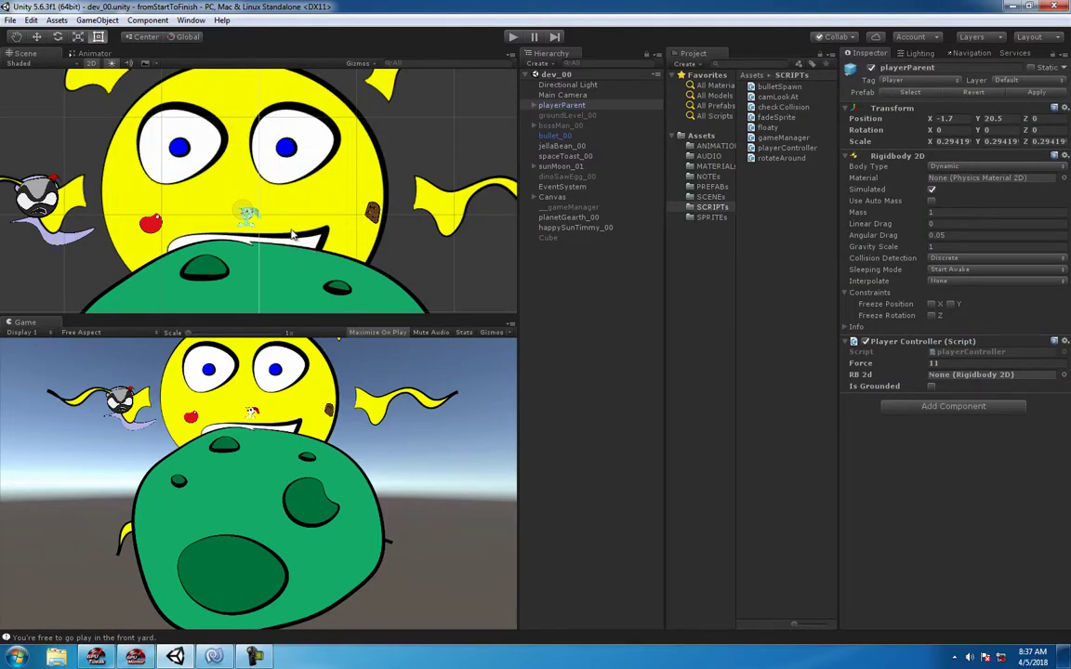
pyautogui.click(557, 248)
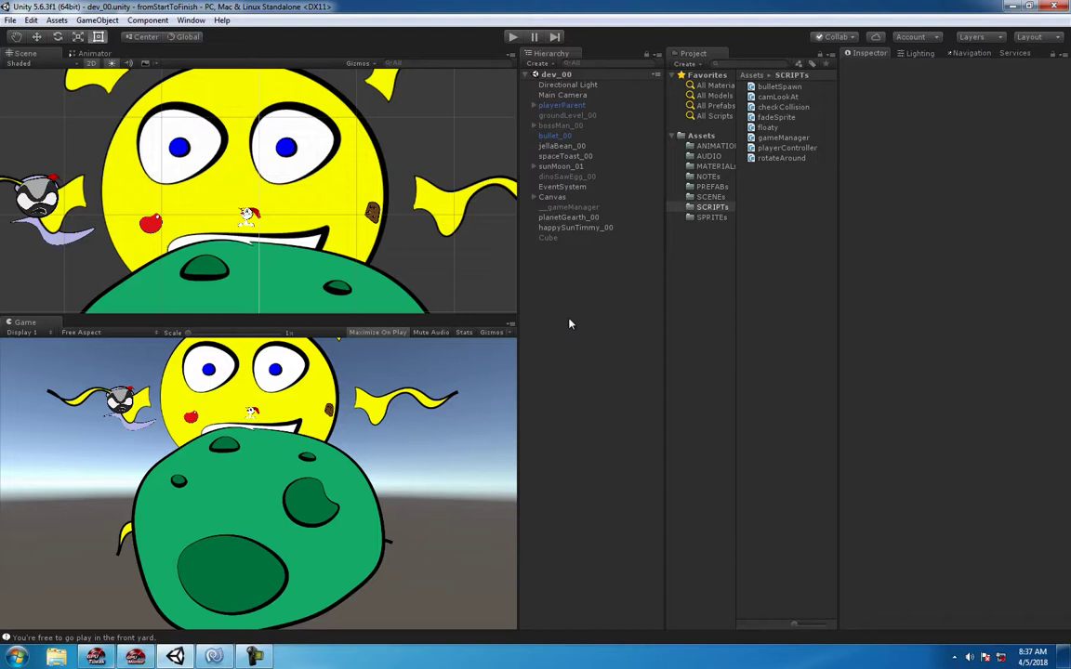